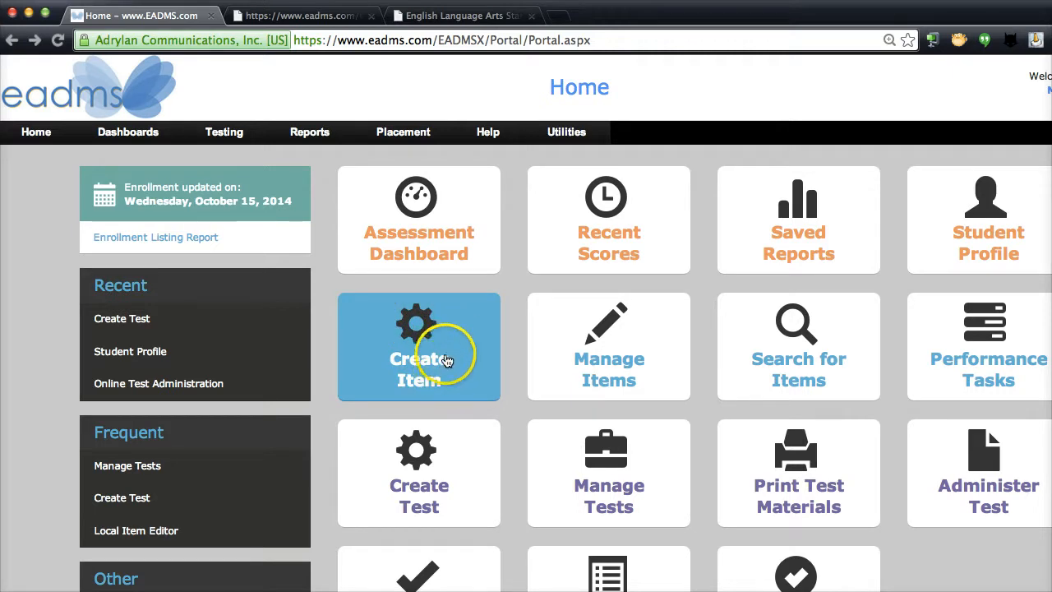
# Start creating a new item and choose Selected Response as its item type.
pyautogui.click(446, 359)
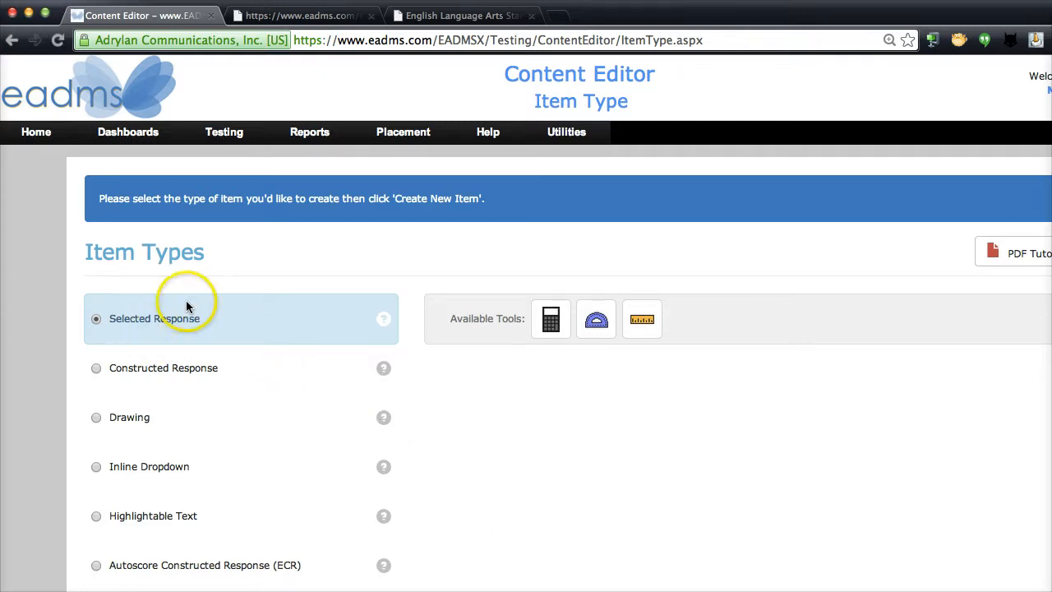
pyautogui.scroll(-1, 189, 327)
pyautogui.scroll(-3, 210, 367)
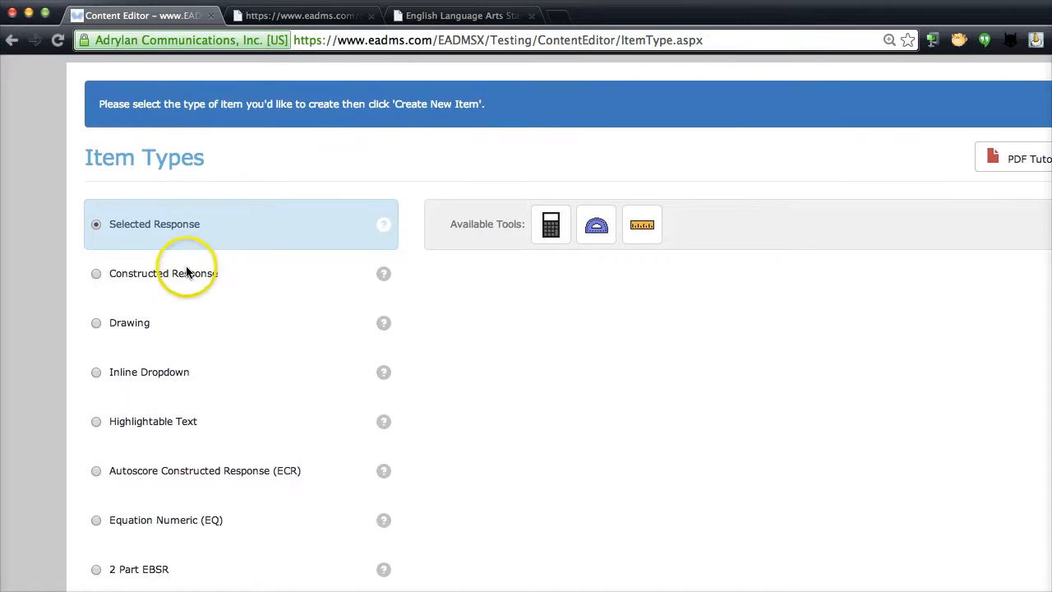
pyautogui.click(135, 331)
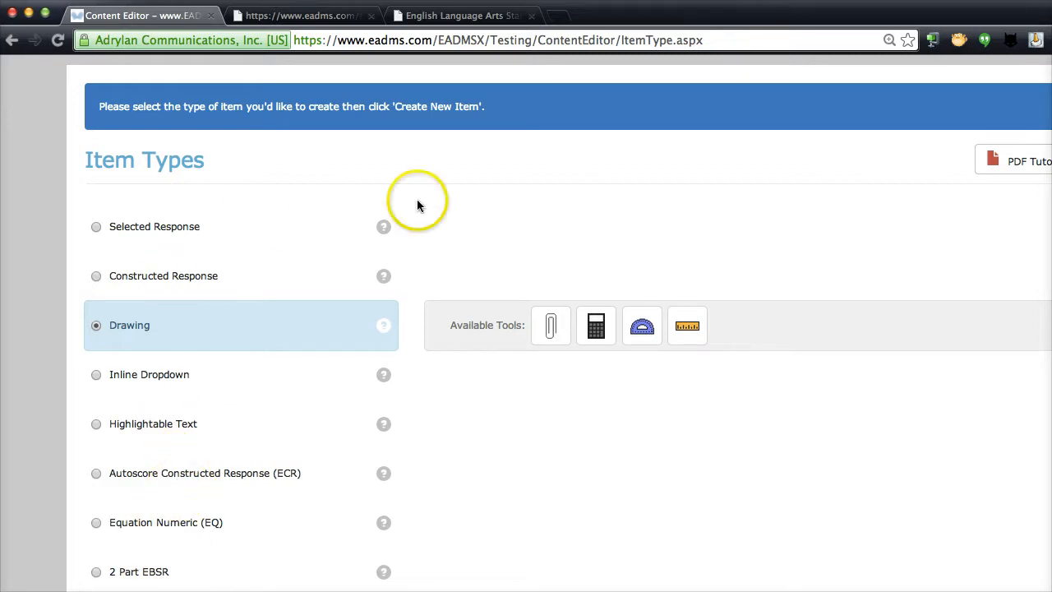
pyautogui.click(176, 230)
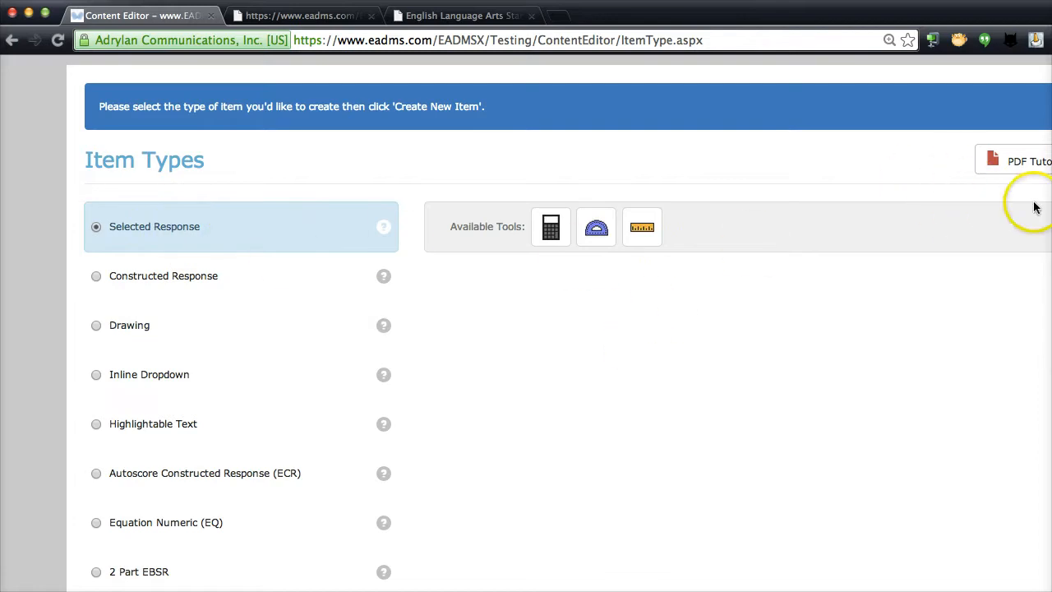
pyautogui.scroll(-1, 945, 416)
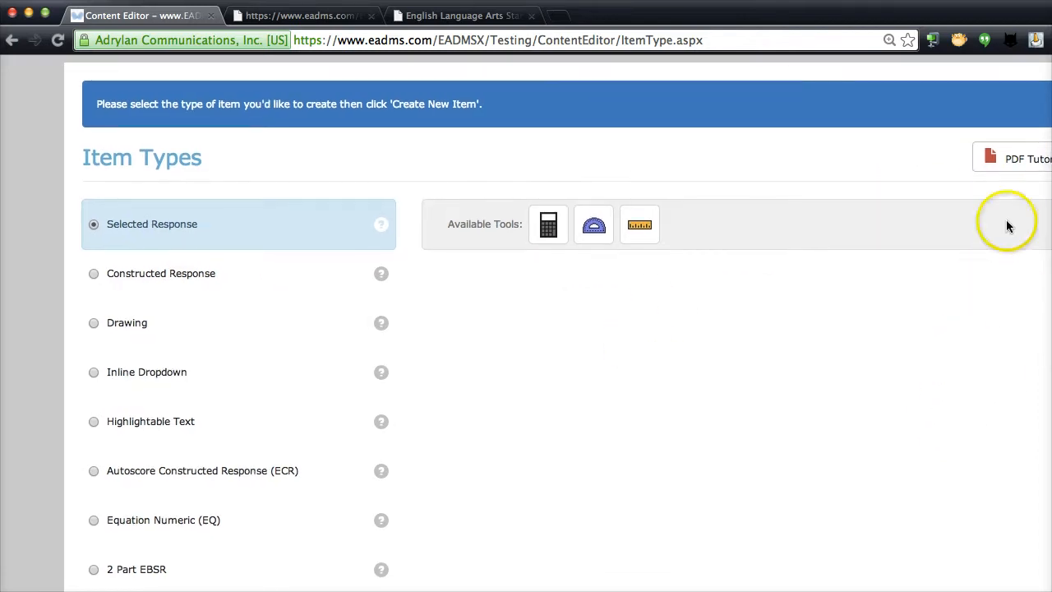
pyautogui.hscroll(1, 1005, 167)
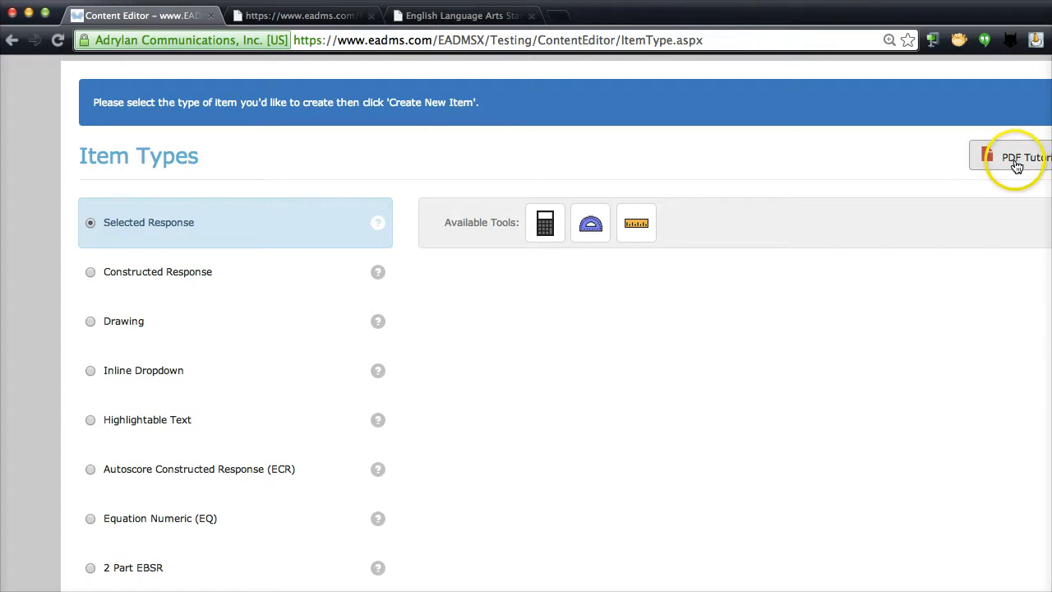
pyautogui.hscroll(-1, 1018, 167)
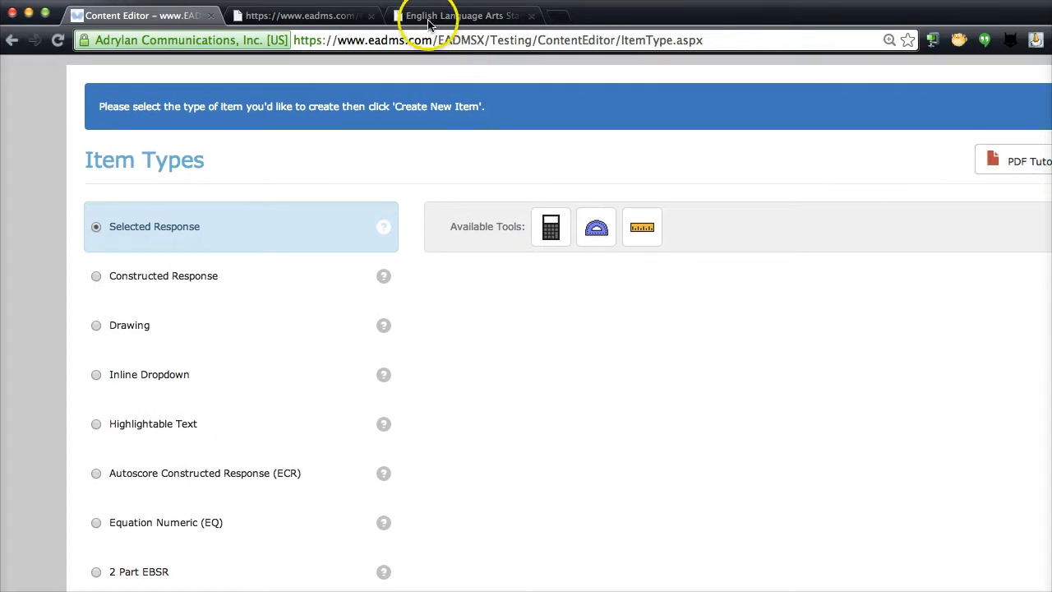
# Skim the Local Item Editor PDF tutorial from its table of contents through the ruler instructions, dismiss the disk-space warning, and return to the Content Editor.
pyautogui.click(328, 18)
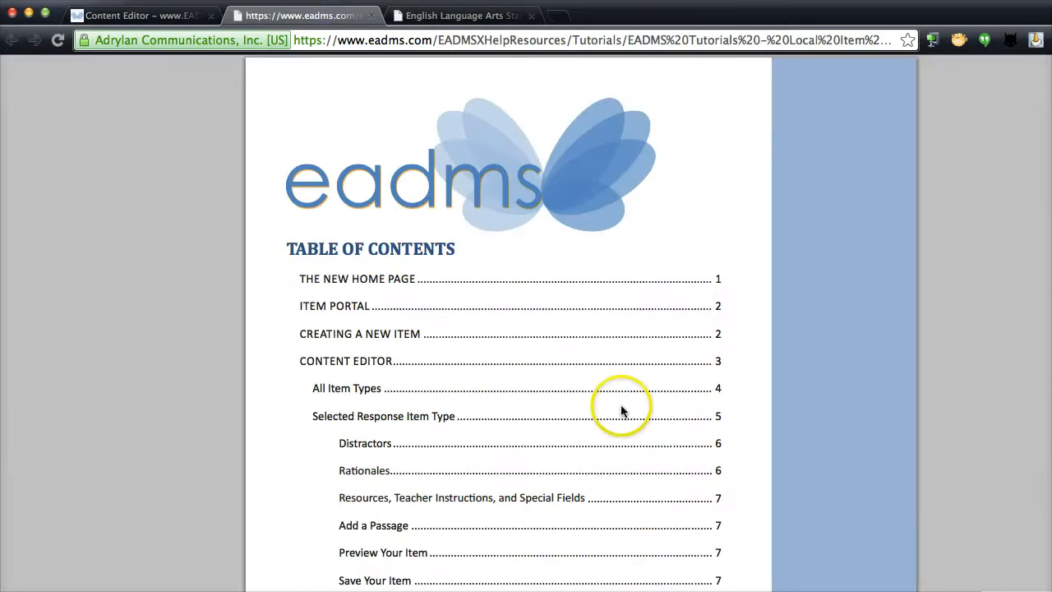
pyautogui.scroll(-10, 617, 383)
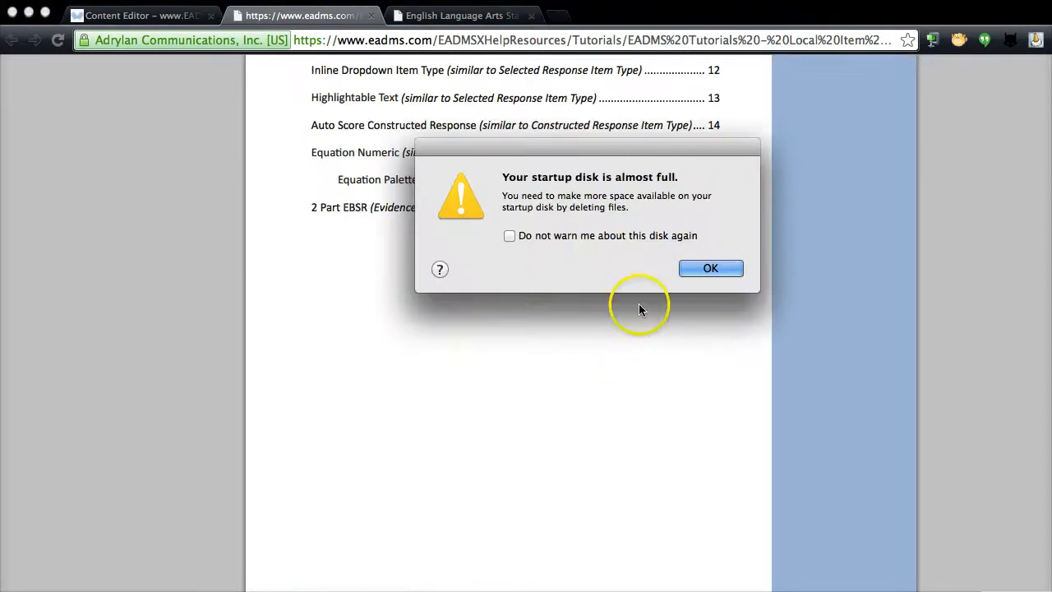
pyautogui.click(710, 268)
pyautogui.scroll(-10, 625, 354)
pyautogui.scroll(-2, 580, 423)
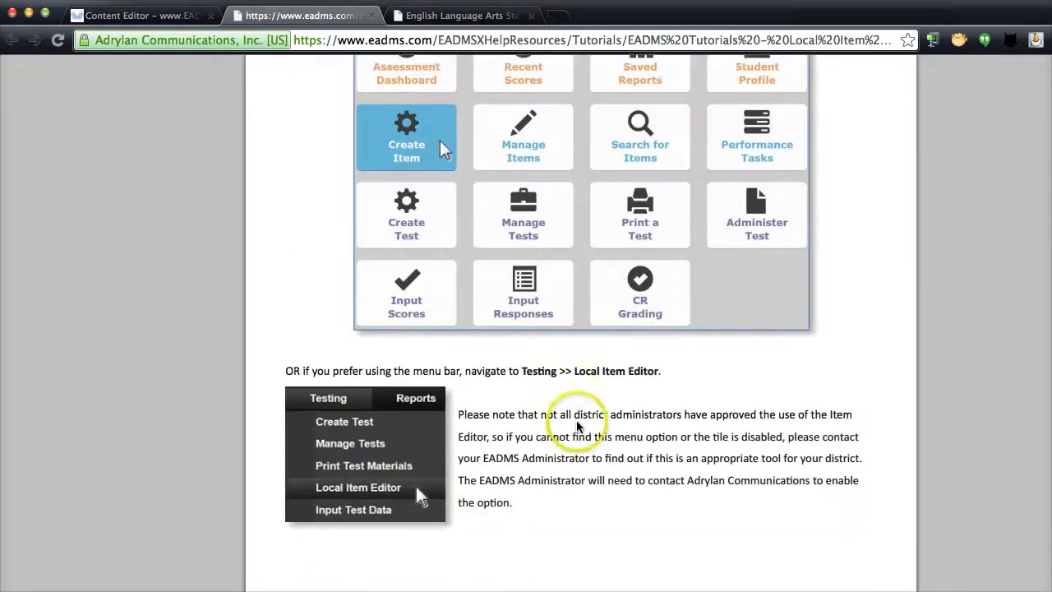
pyautogui.scroll(-2, 580, 424)
pyautogui.scroll(-10, 606, 427)
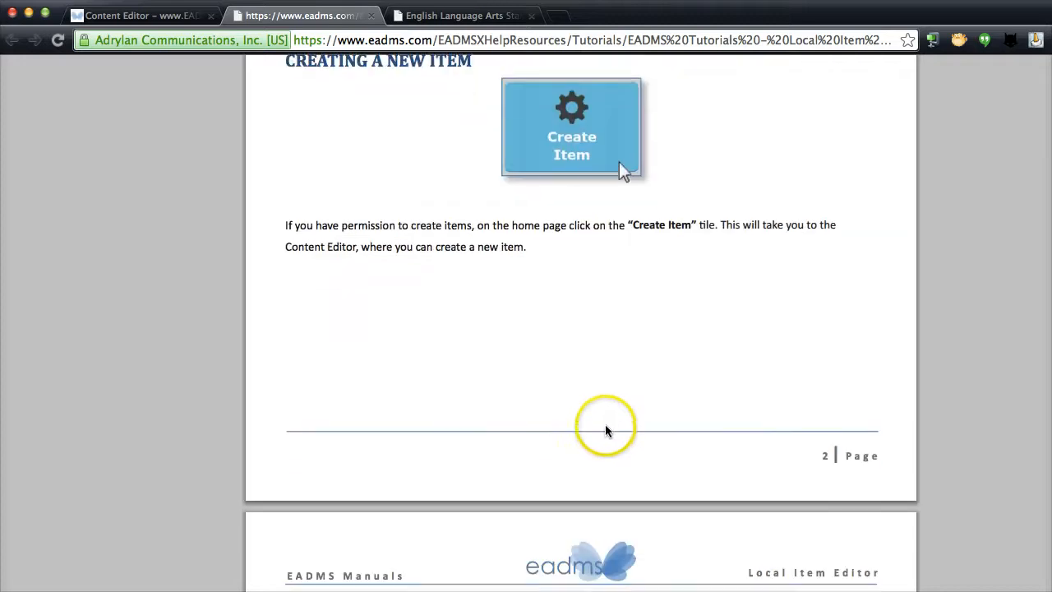
pyautogui.scroll(-15, 605, 425)
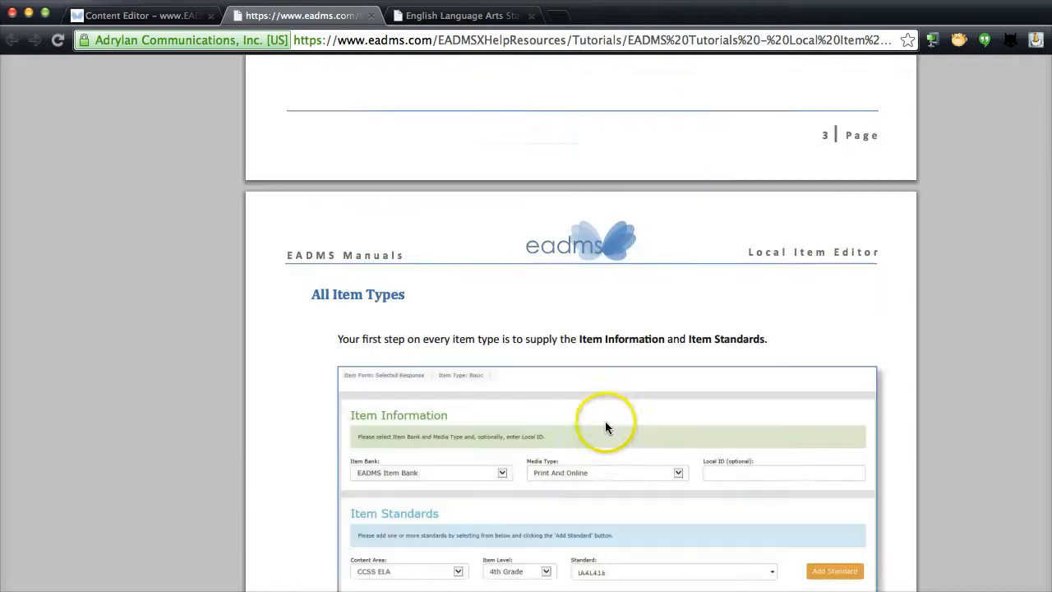
pyautogui.scroll(-8, 607, 425)
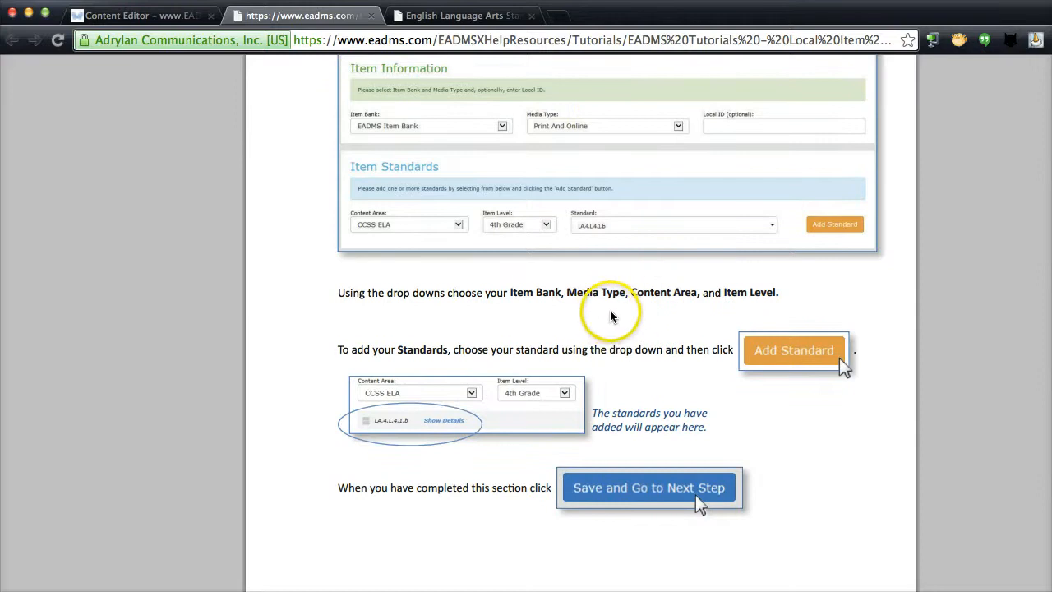
pyautogui.scroll(-12, 610, 316)
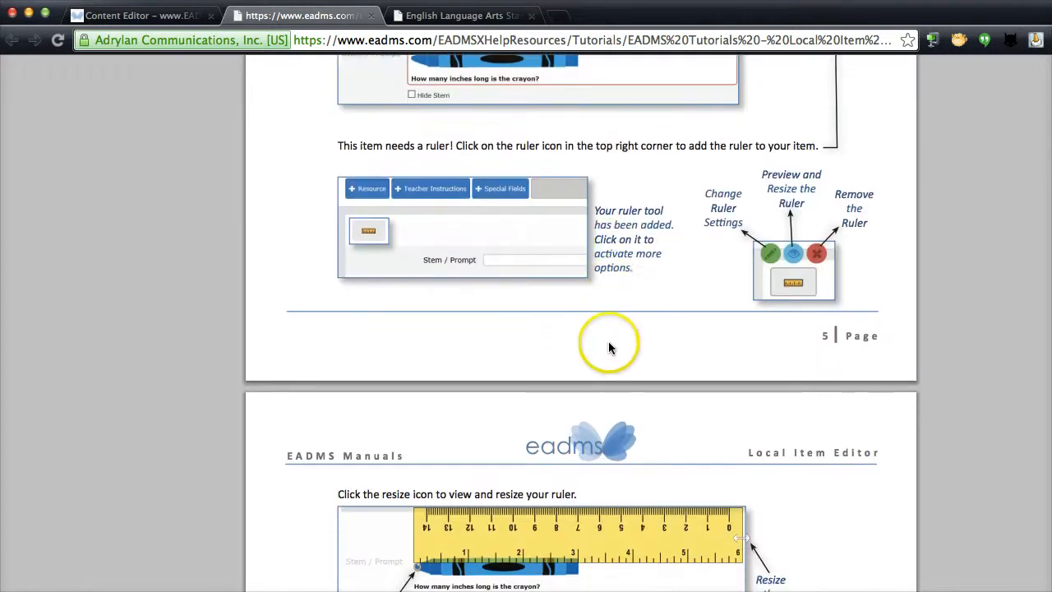
pyautogui.scroll(-4, 547, 498)
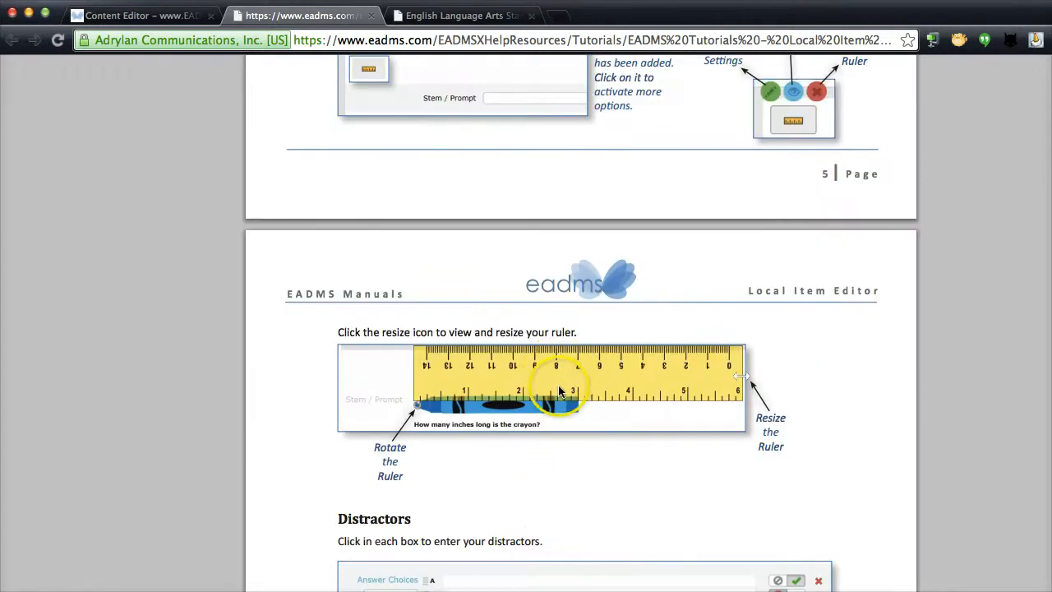
pyautogui.scroll(1, 568, 393)
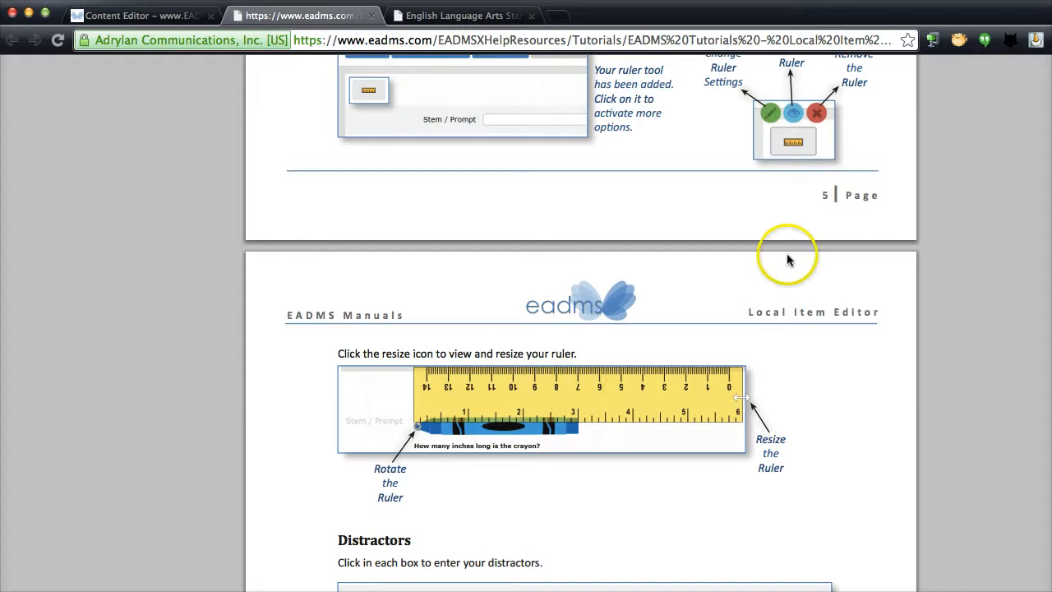
pyautogui.scroll(20, 681, 256)
pyautogui.scroll(4, 687, 256)
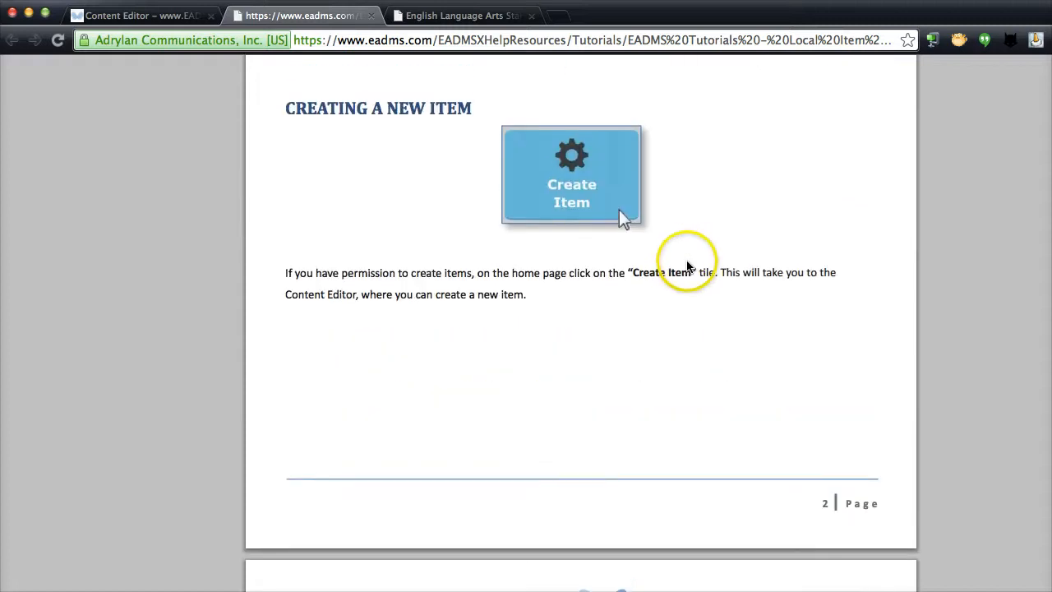
pyautogui.scroll(15, 683, 263)
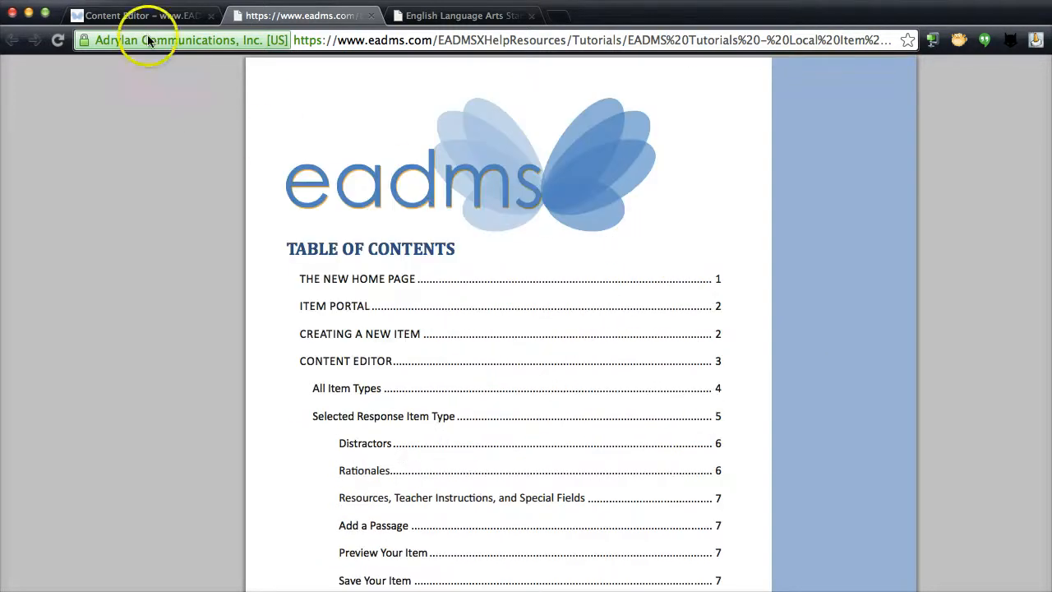
pyautogui.click(139, 19)
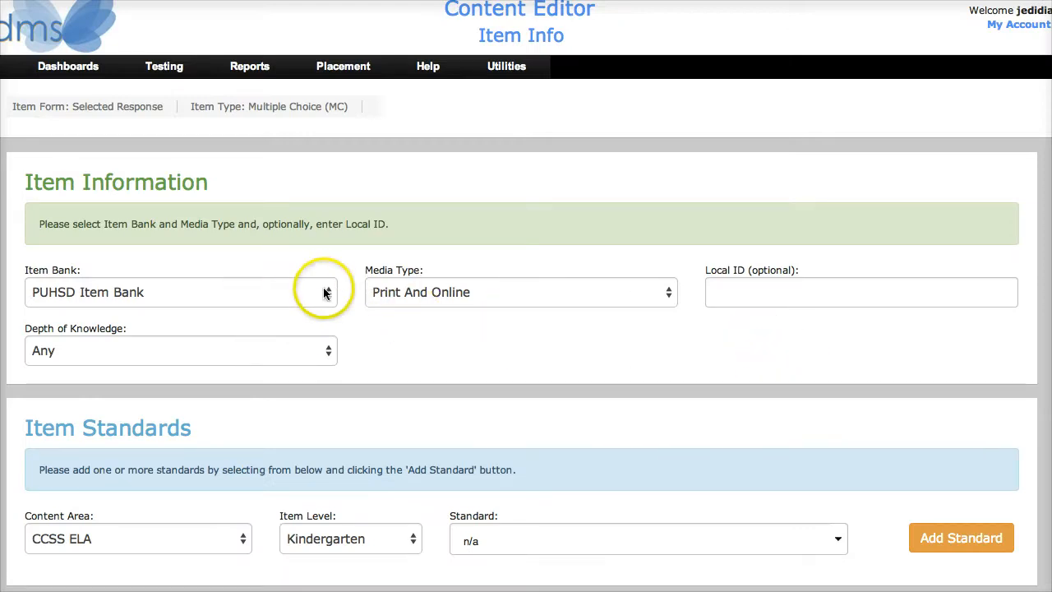
# Set the item information to PUHSD Item Bank, Print And Online media type, and depth of knowledge 1. Recall & Reproduction.
pyautogui.click(760, 290)
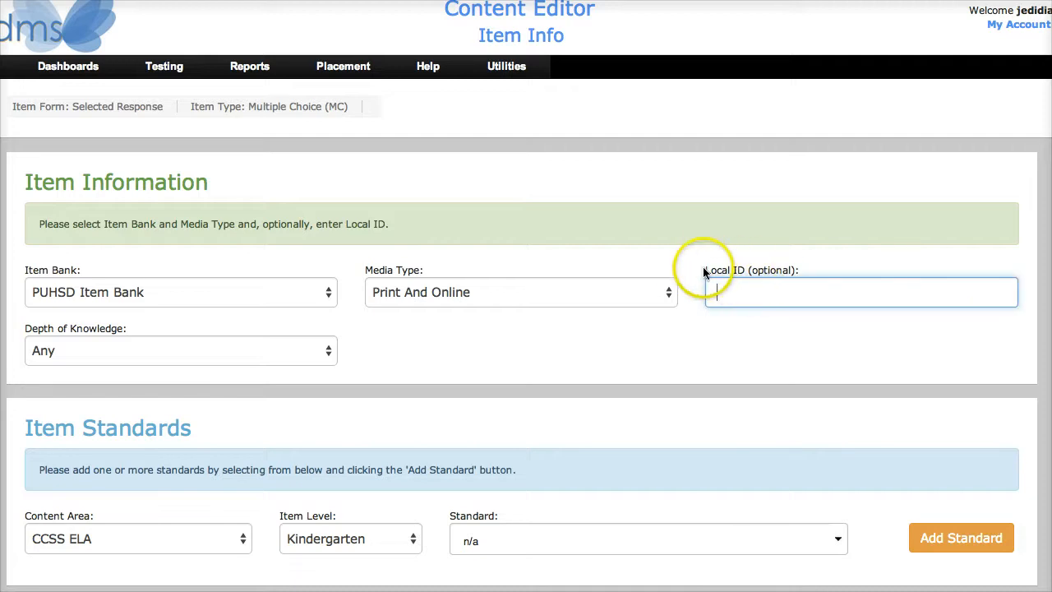
pyautogui.moveTo(705, 271); pyautogui.dragTo(766, 271)
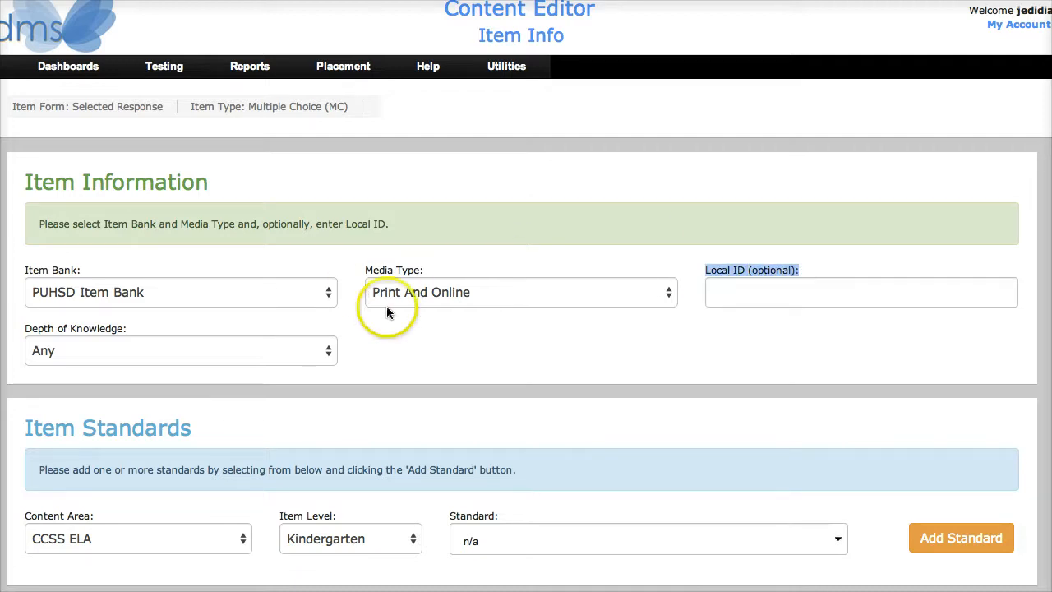
pyautogui.click(107, 291)
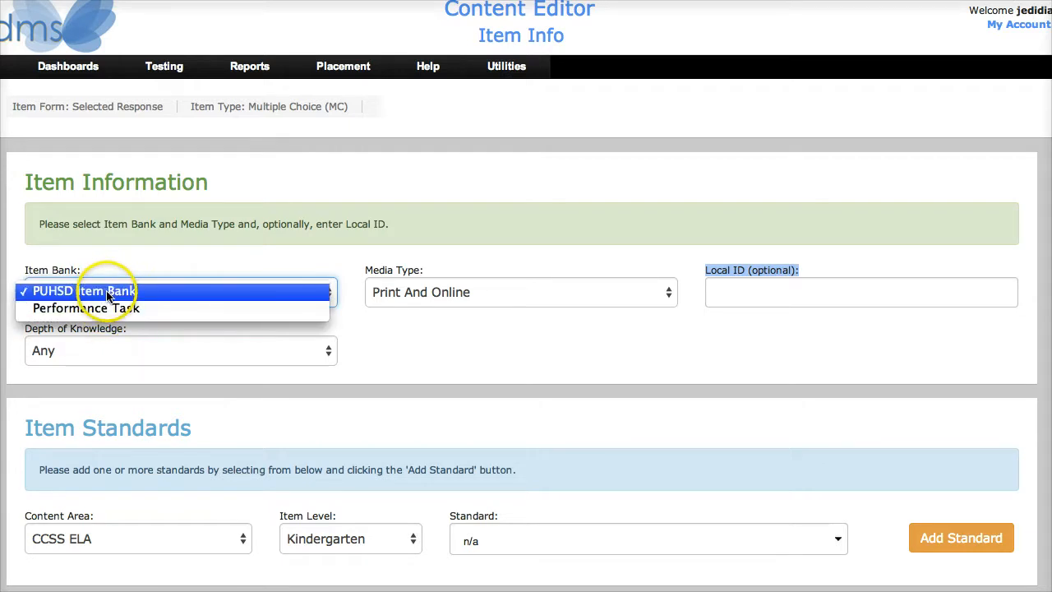
pyautogui.click(119, 292)
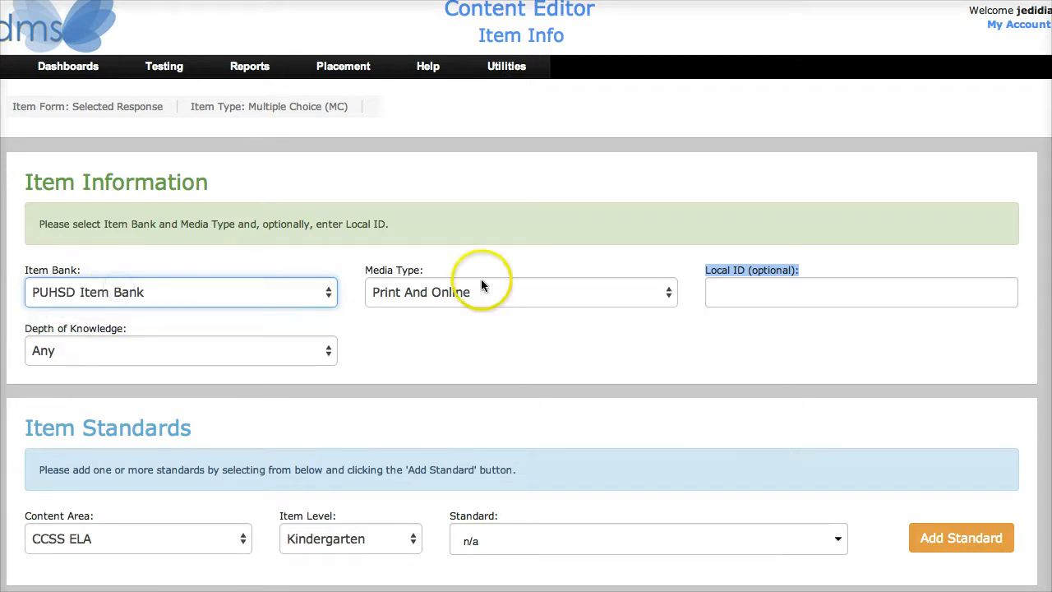
pyautogui.click(429, 300)
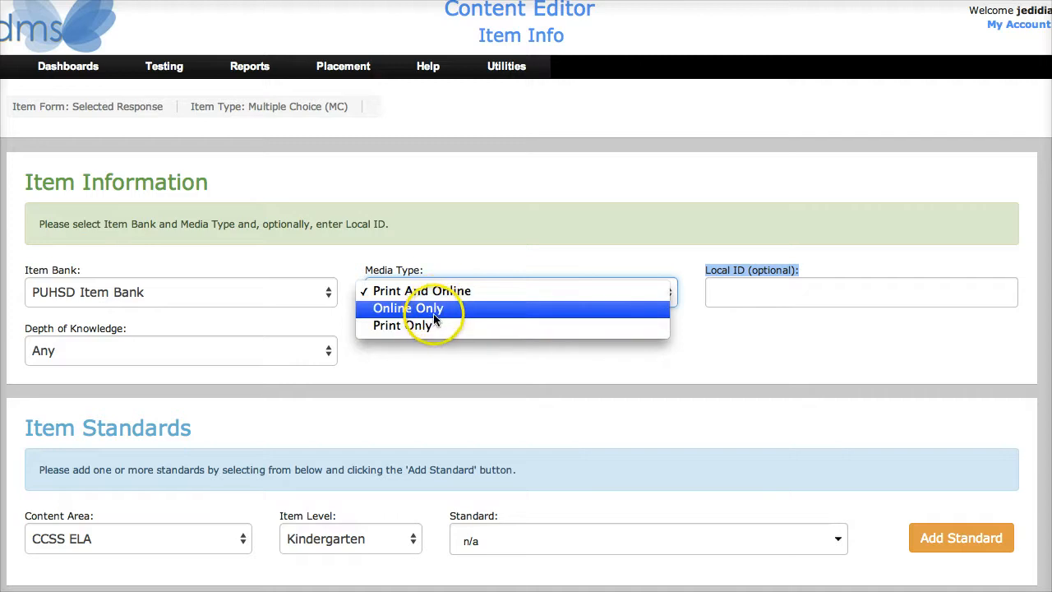
pyautogui.click(444, 293)
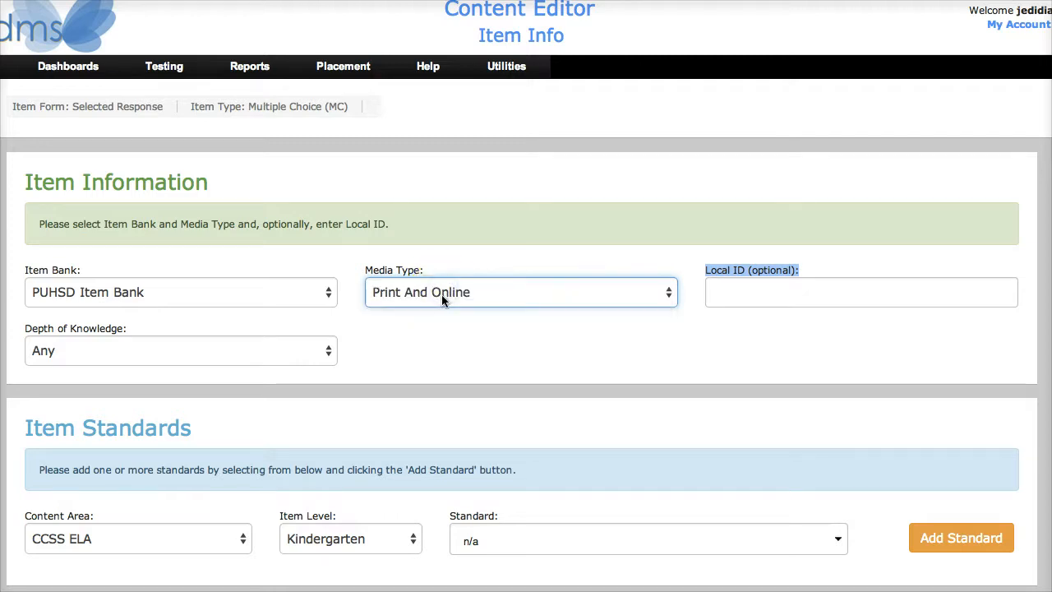
pyautogui.click(189, 345)
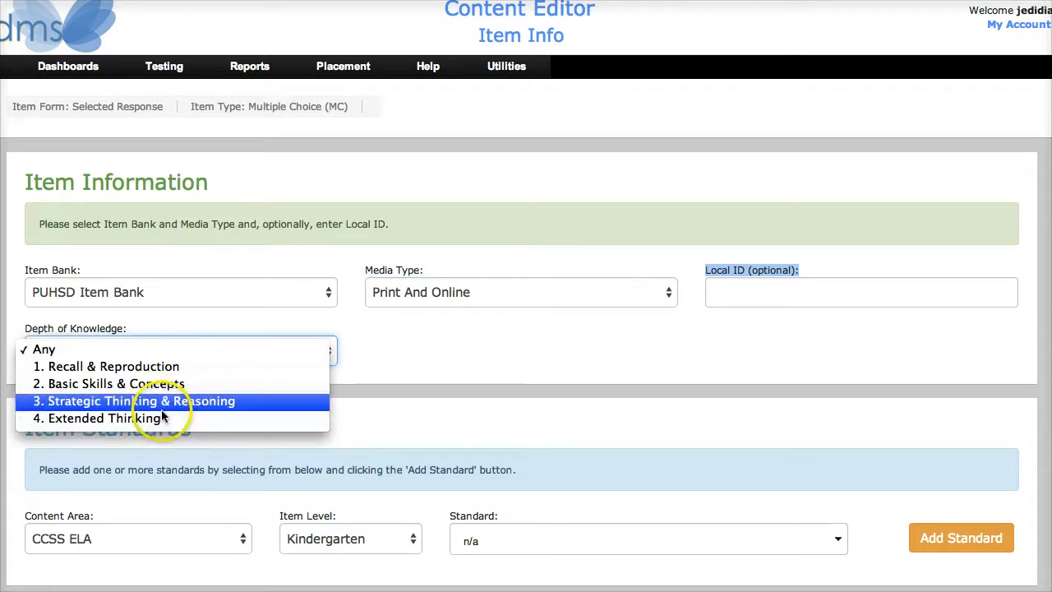
pyautogui.click(152, 371)
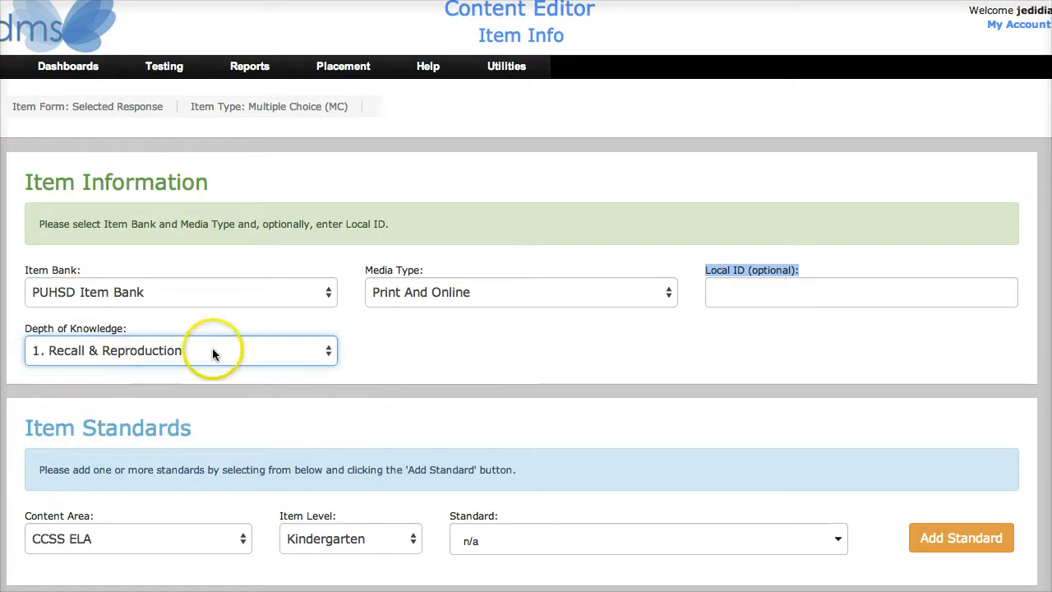
# Set the item standards to CCSS ELA content area and Grades 9-10 level, and browse the available standards without choosing one.
pyautogui.click(218, 539)
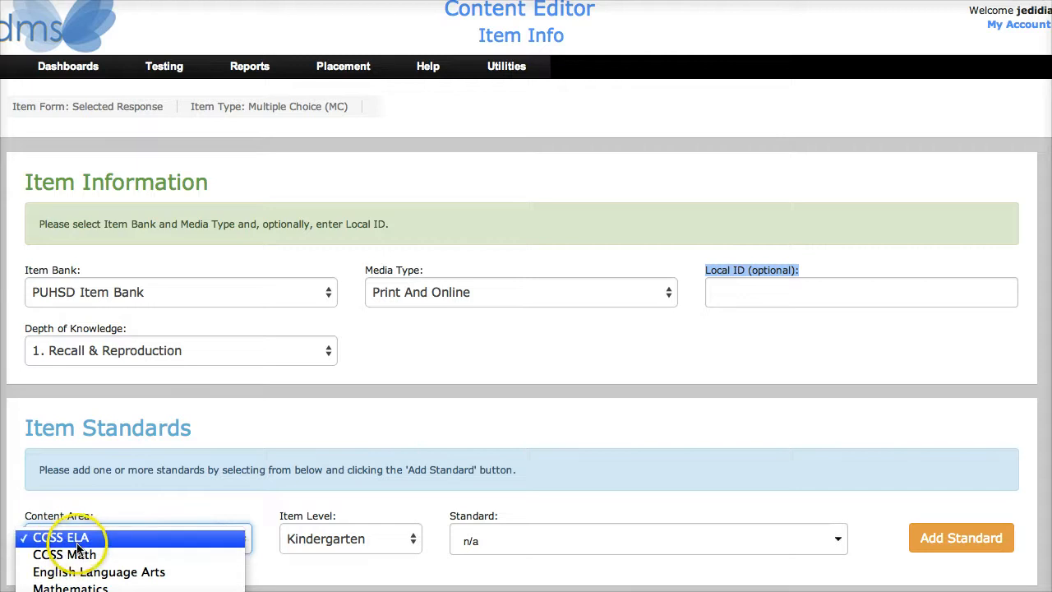
pyautogui.moveTo(85, 590)
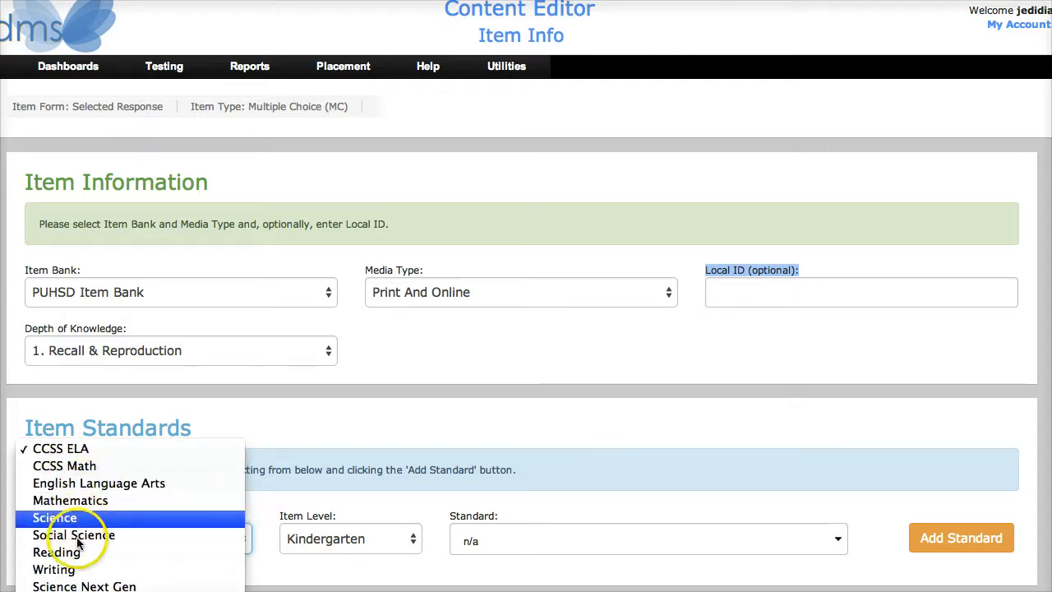
pyautogui.click(81, 453)
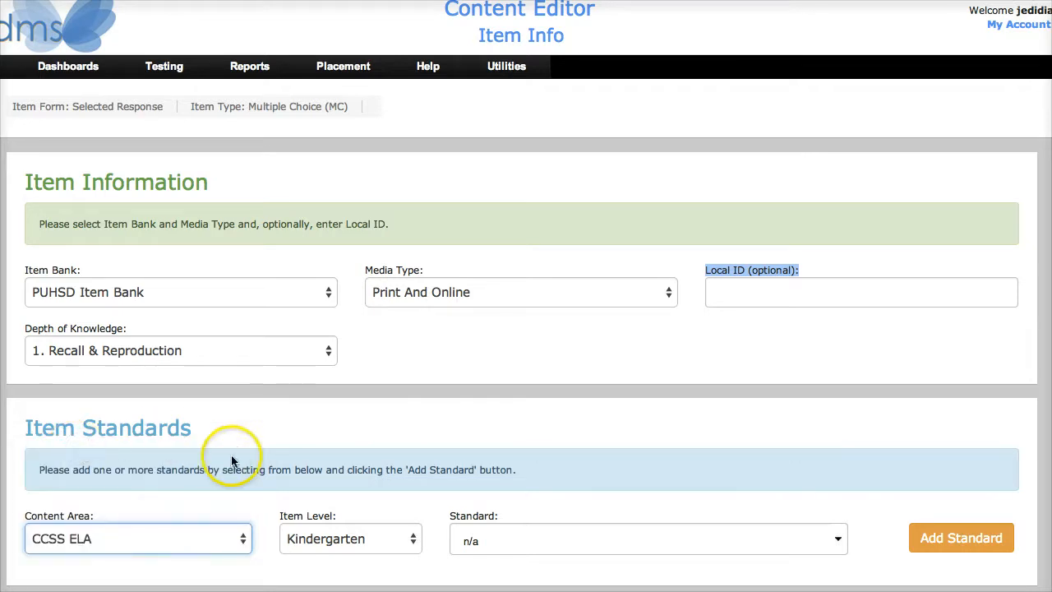
pyautogui.click(369, 538)
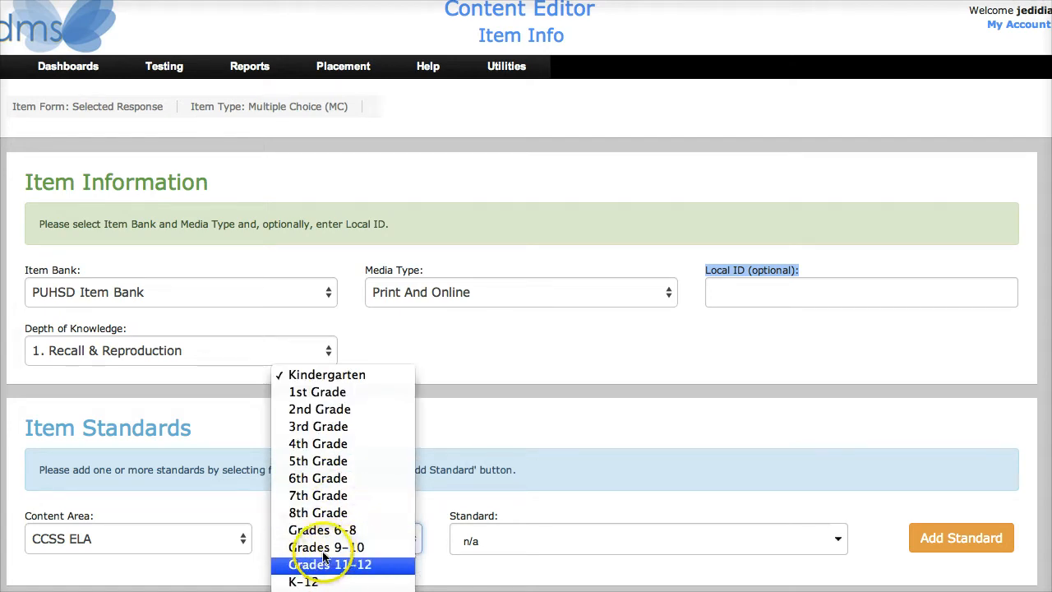
pyautogui.click(327, 547)
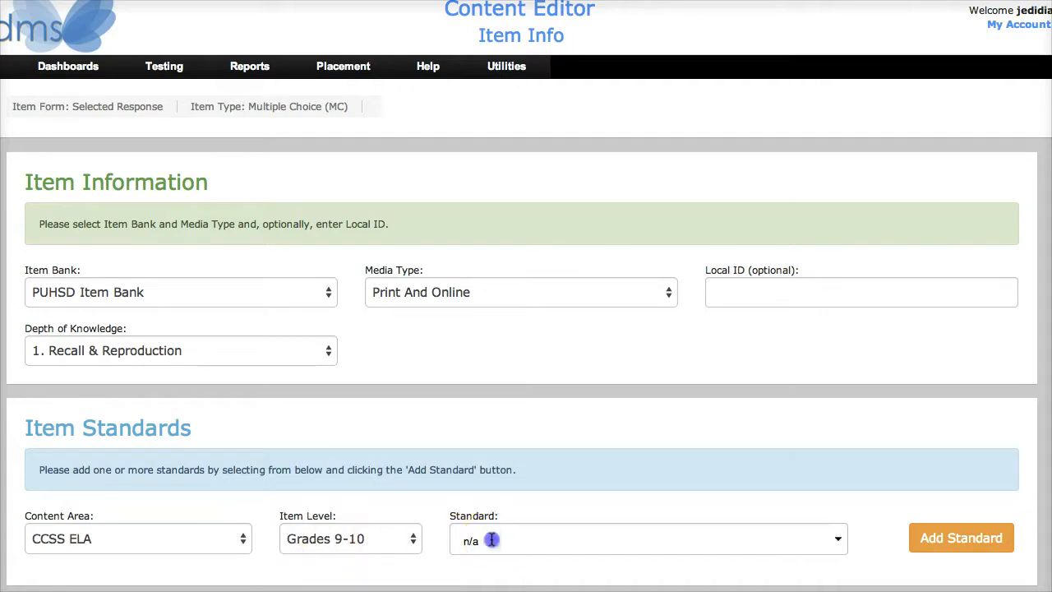
pyautogui.click(492, 540)
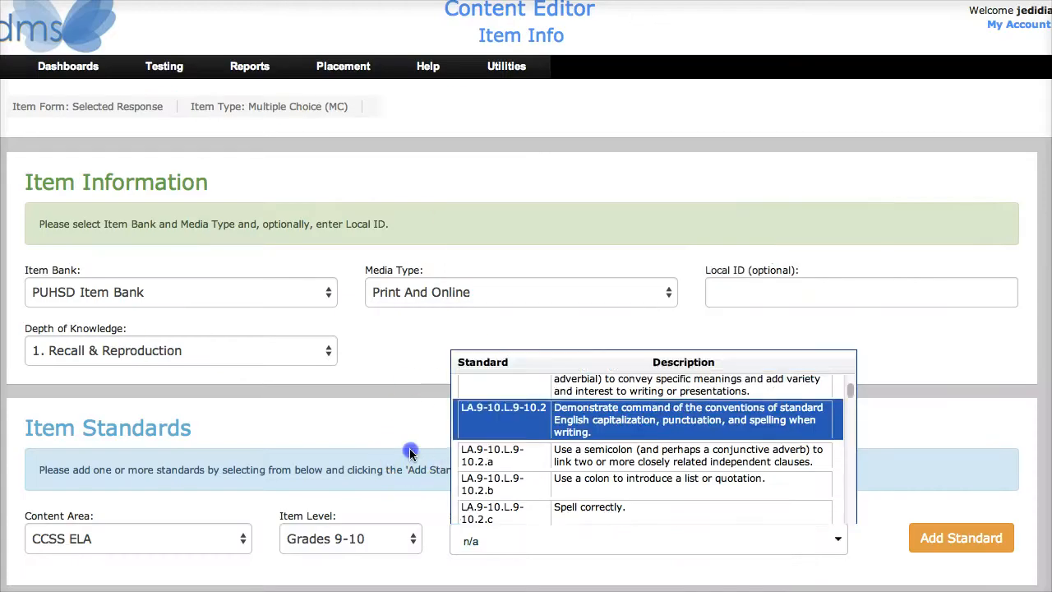
pyautogui.click(410, 450)
# Set the item standards to CCSS Math content area and High School level, and view the available standards.
pyautogui.click(217, 544)
pyautogui.click(125, 549)
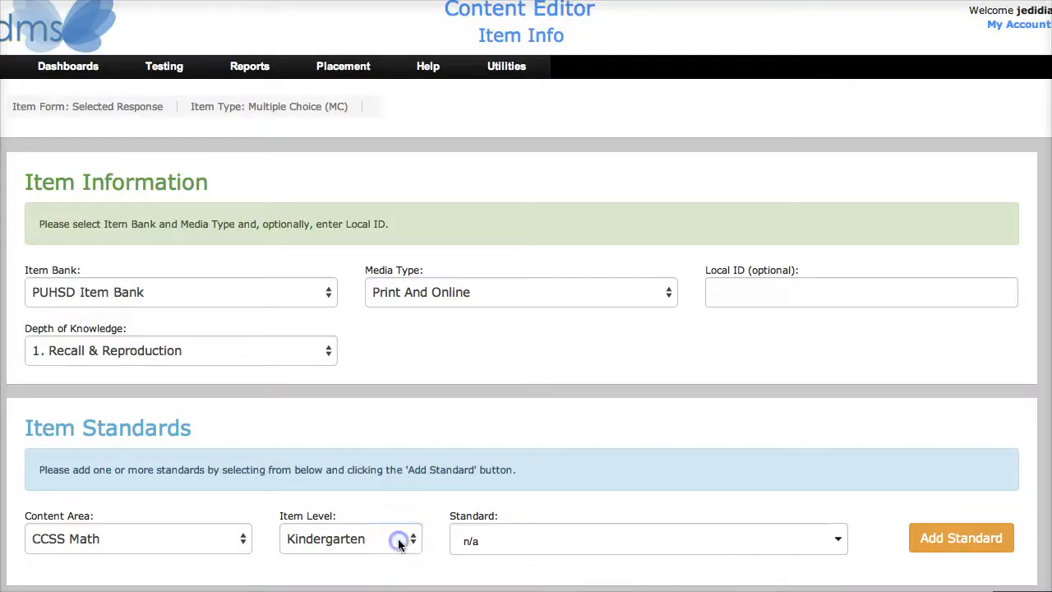
pyautogui.click(391, 539)
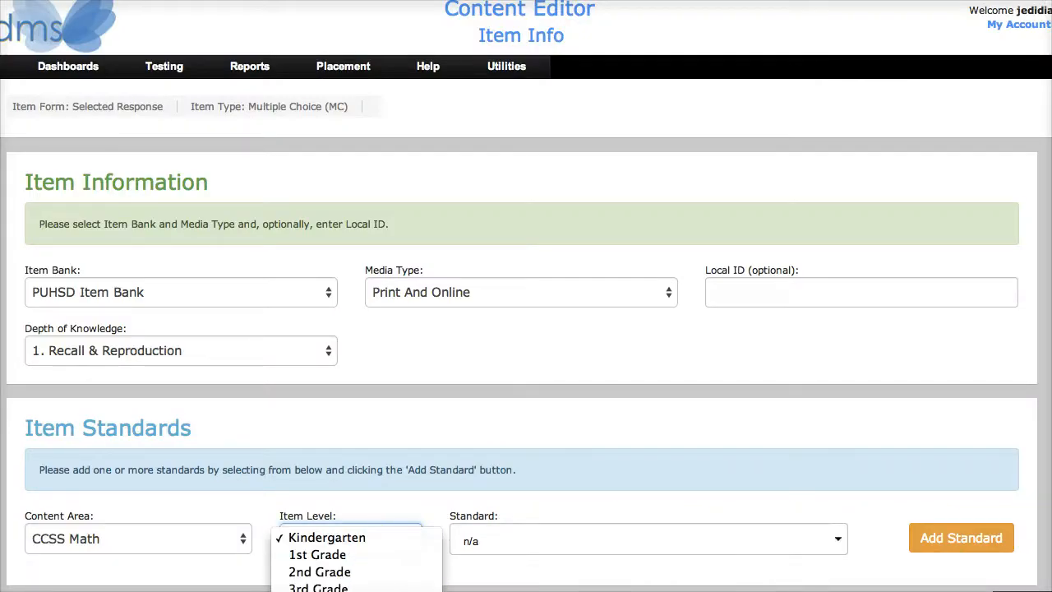
pyautogui.click(395, 590)
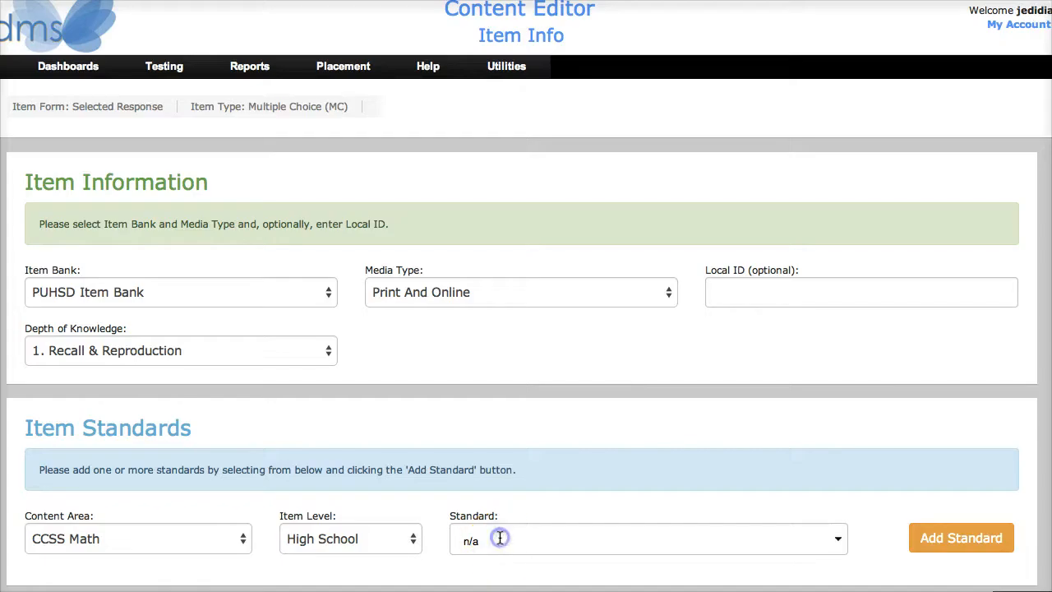
pyautogui.click(534, 539)
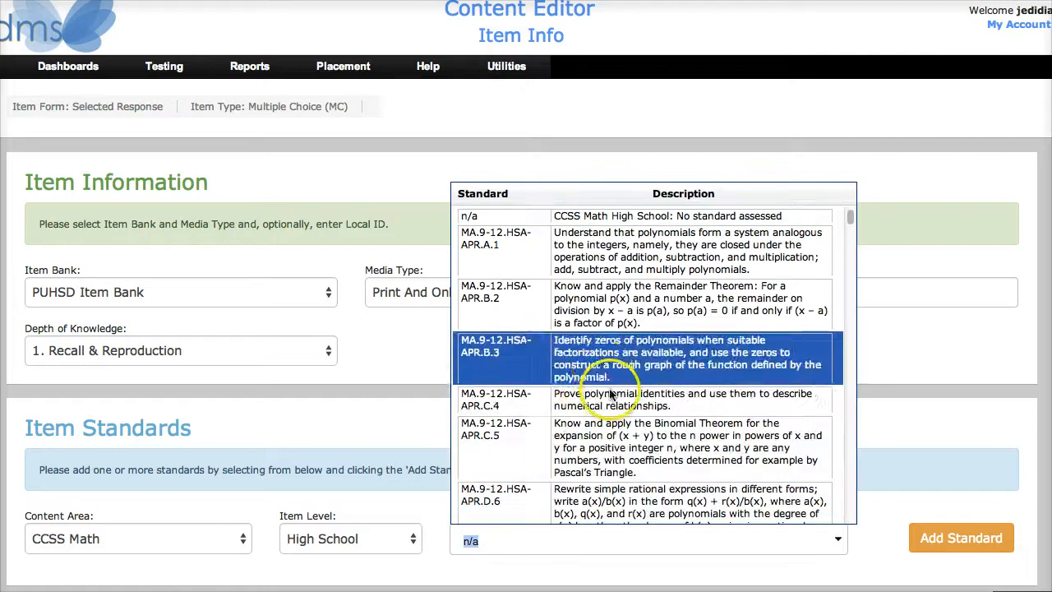
pyautogui.click(500, 546)
# Set the item level to Mathematical Practices and browse its standards from MA.K-12.MP.1 through MA.K-12.MP.5.A.
pyautogui.click(401, 538)
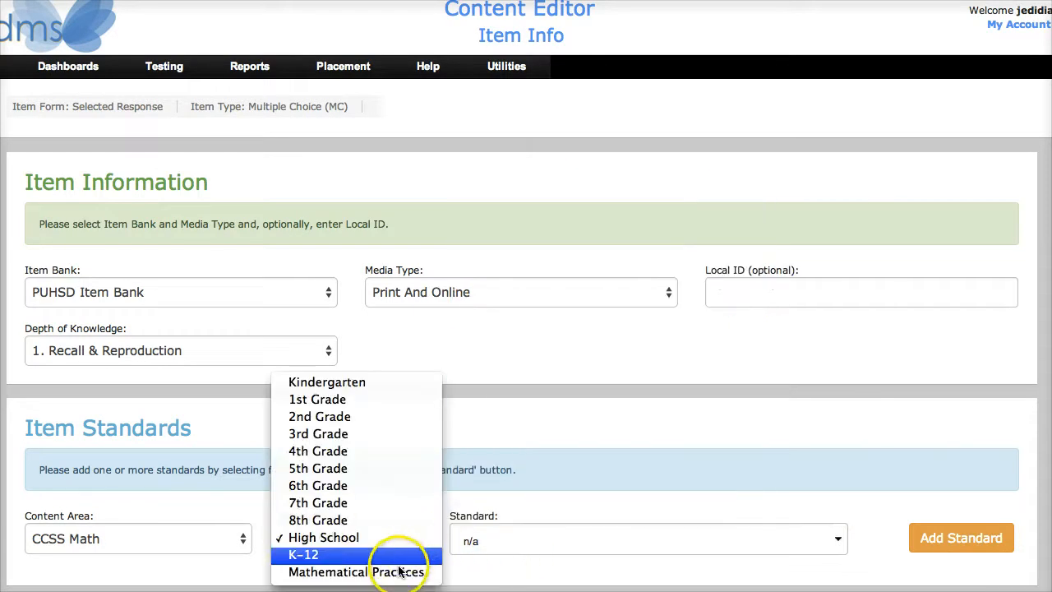
pyautogui.click(401, 574)
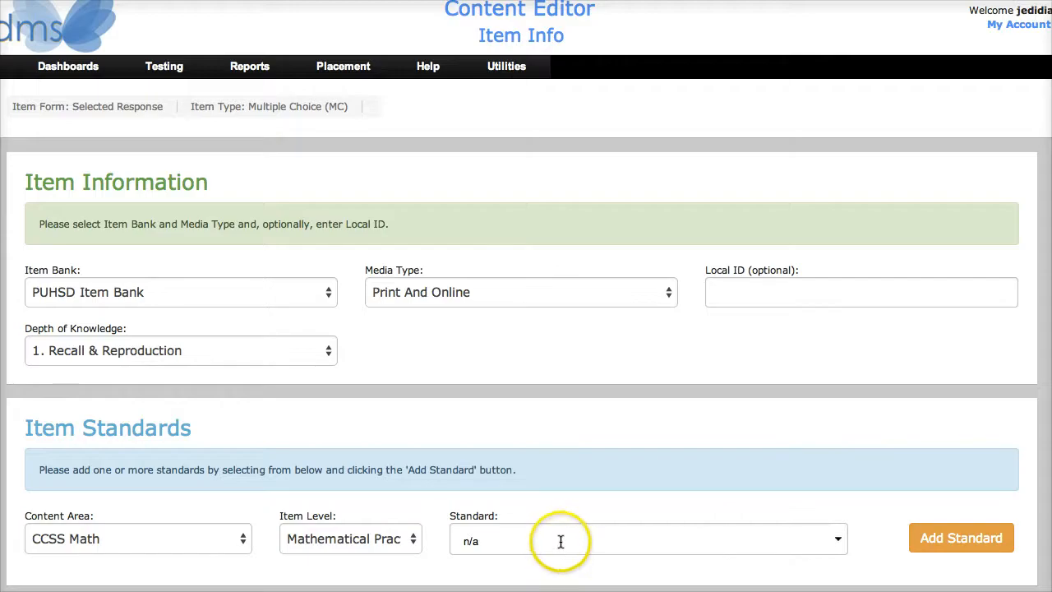
pyautogui.click(560, 540)
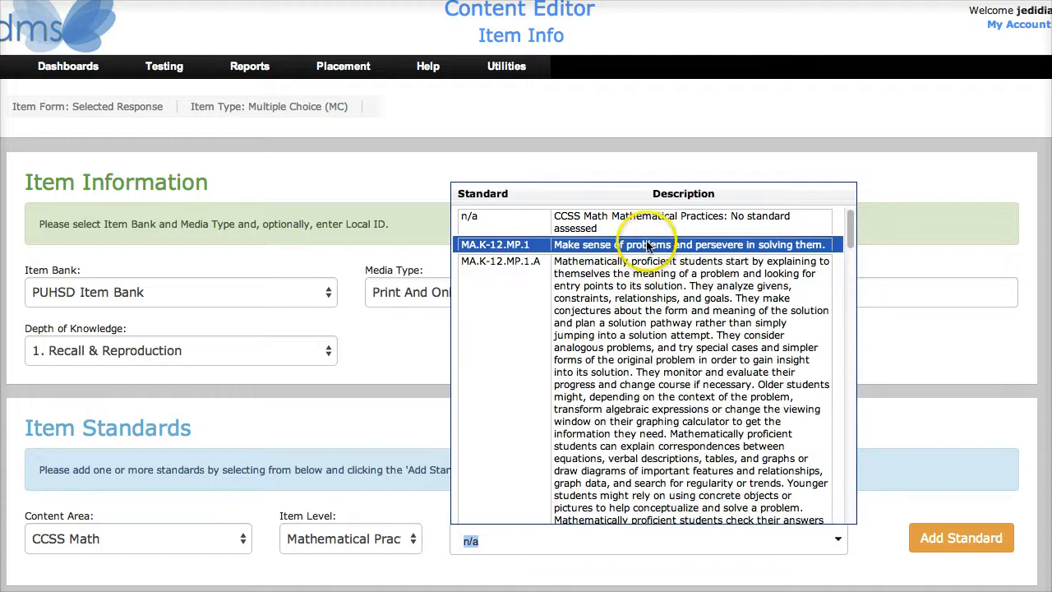
pyautogui.scroll(-5, 658, 352)
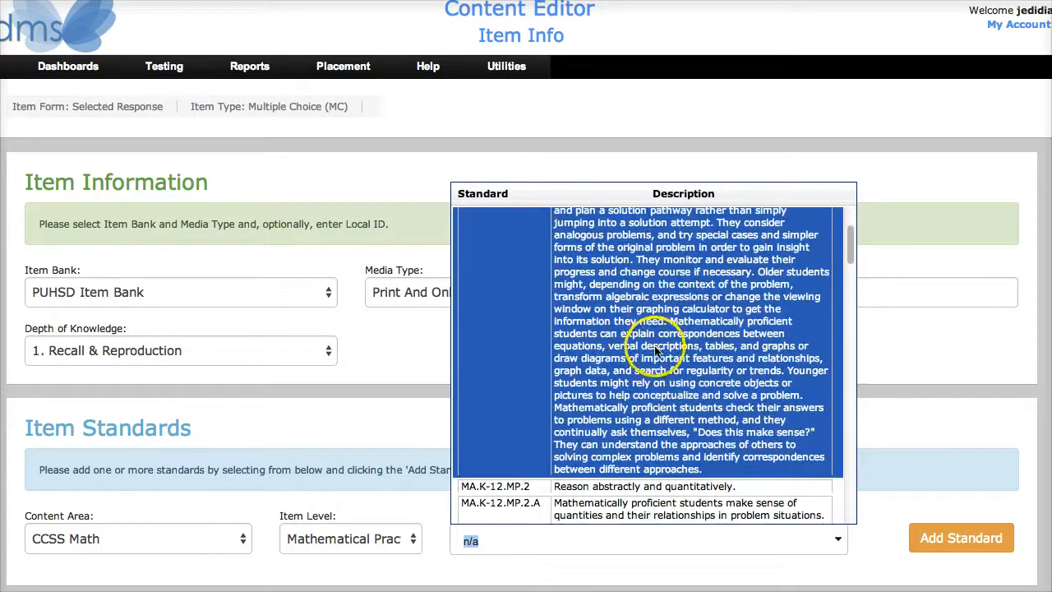
pyautogui.scroll(-1, 659, 378)
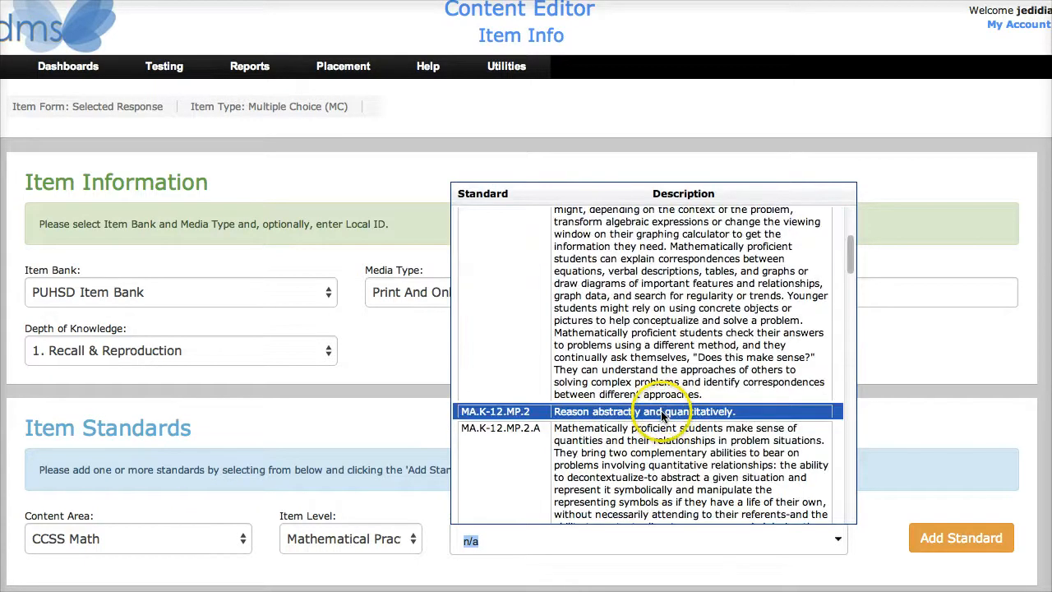
pyautogui.scroll(-3, 665, 411)
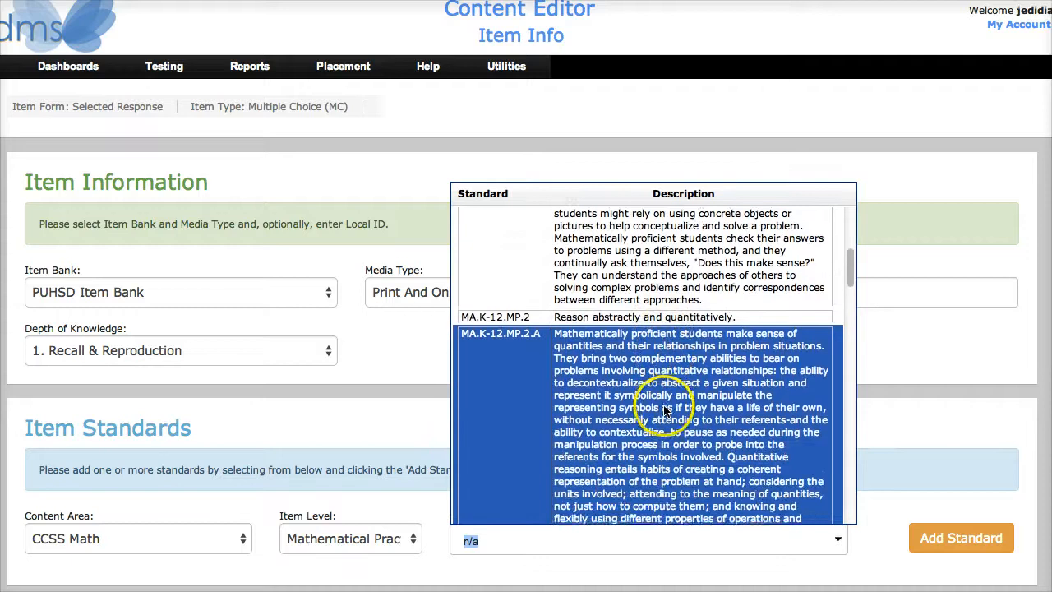
pyautogui.scroll(-10, 670, 402)
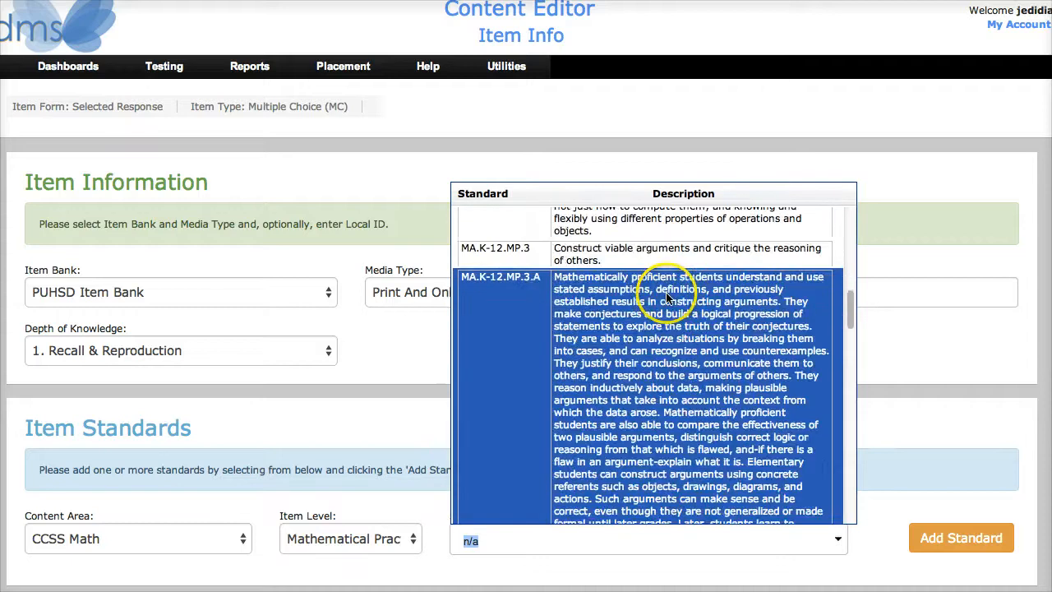
pyautogui.scroll(-8, 662, 420)
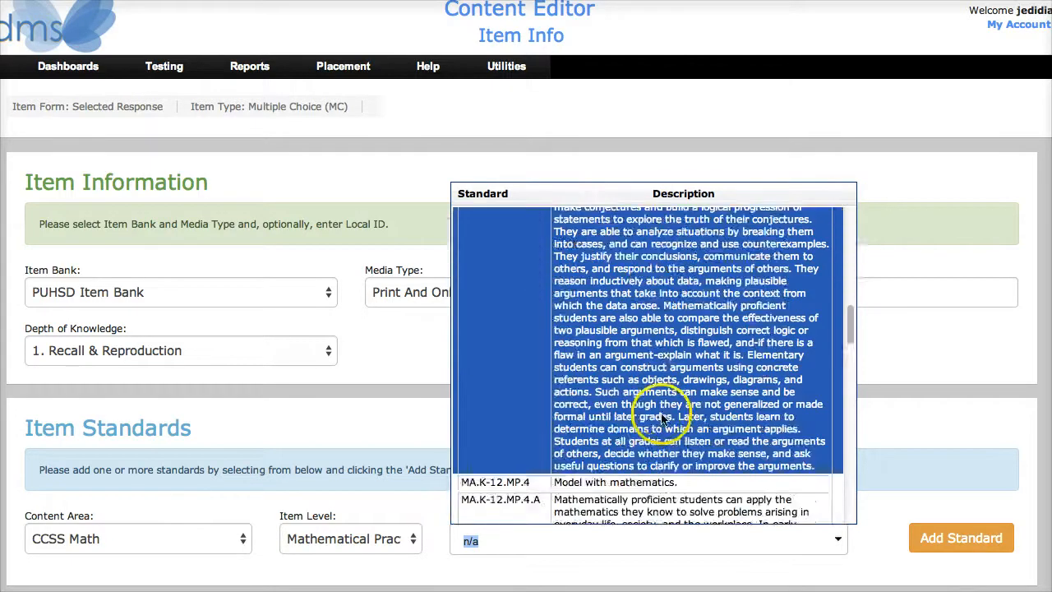
pyautogui.scroll(-6, 661, 416)
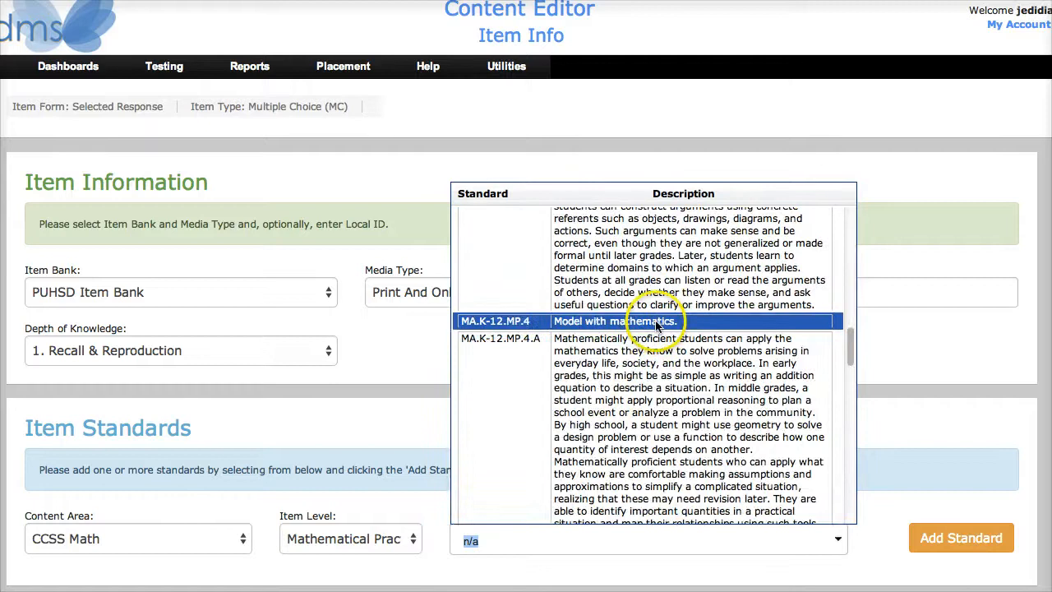
pyautogui.scroll(-4, 662, 403)
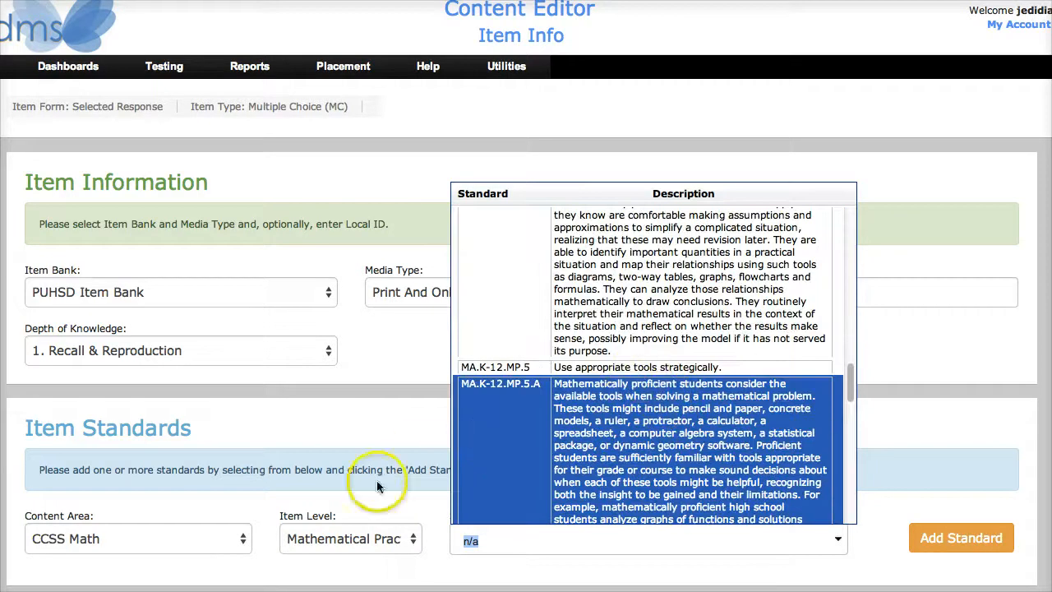
# Set the content area to CCSS ELA and the level to Grades 9-10, and add standard LA.9-10.L.9-10.2.c to the item.
pyautogui.click(205, 534)
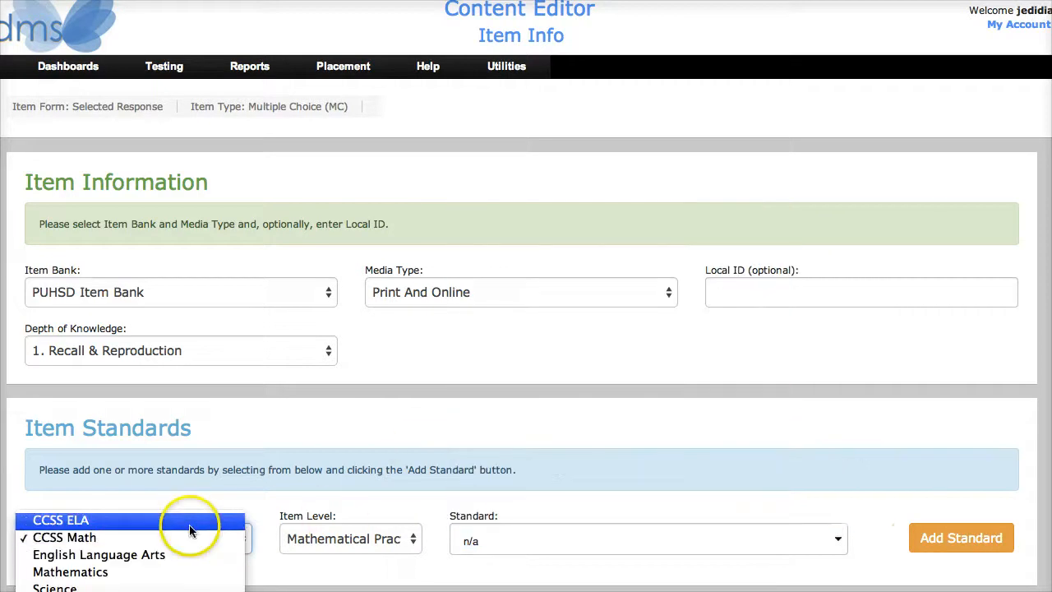
pyautogui.click(186, 522)
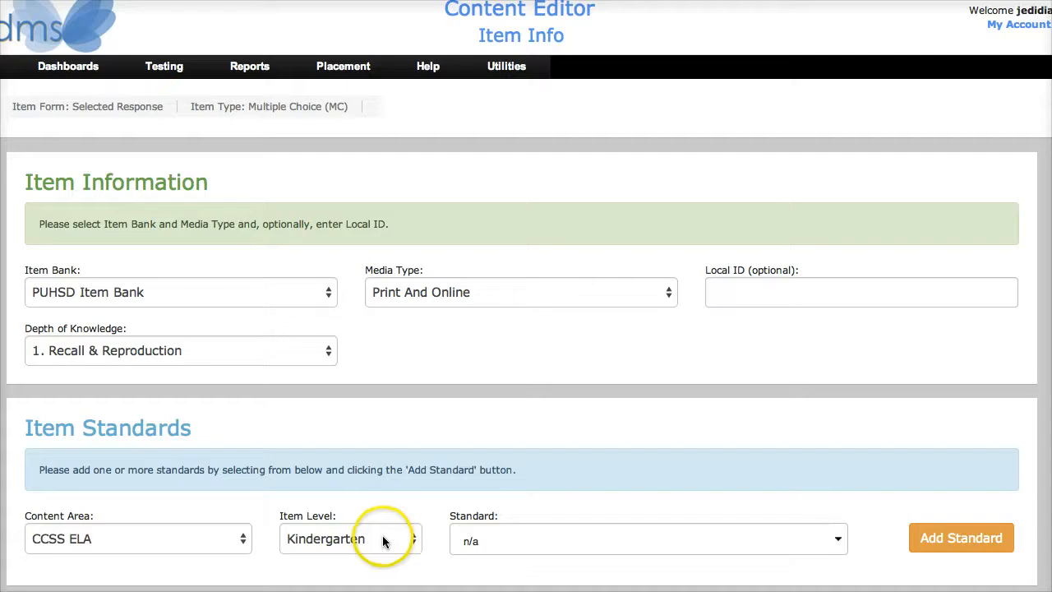
pyautogui.click(383, 540)
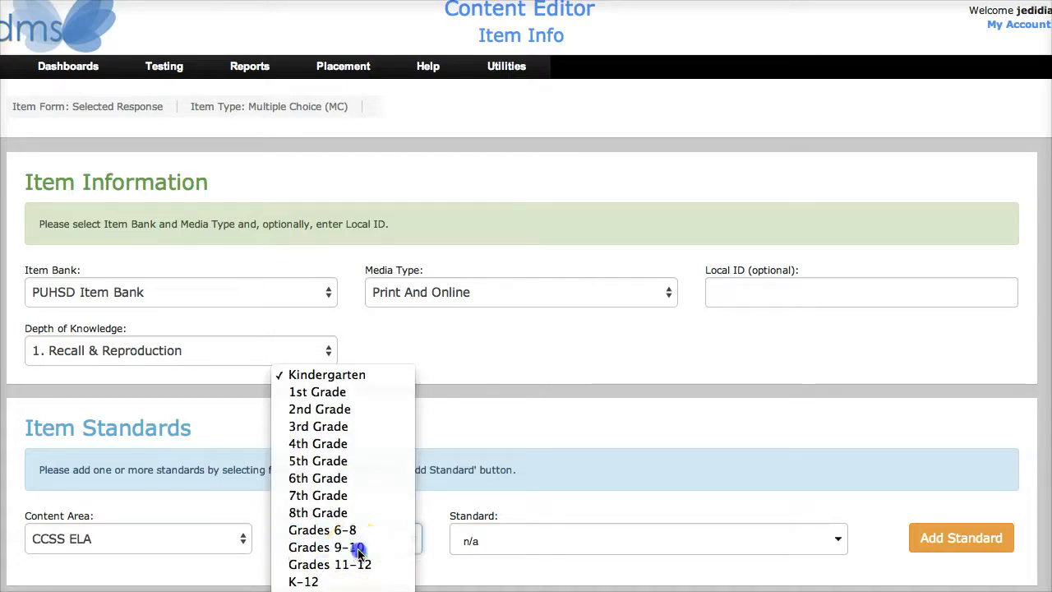
pyautogui.click(353, 547)
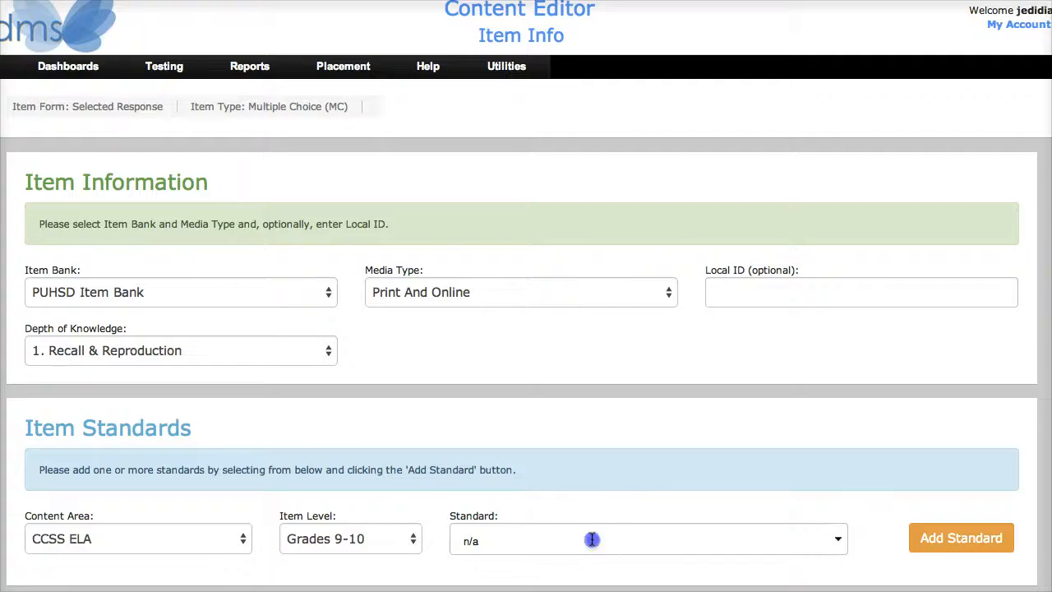
pyautogui.click(610, 540)
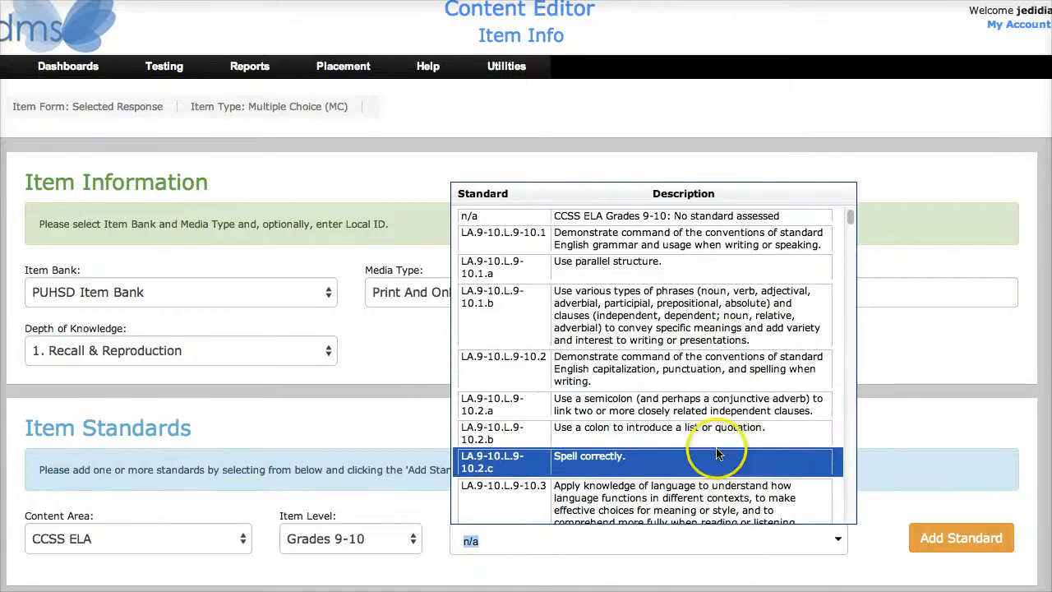
pyautogui.click(718, 467)
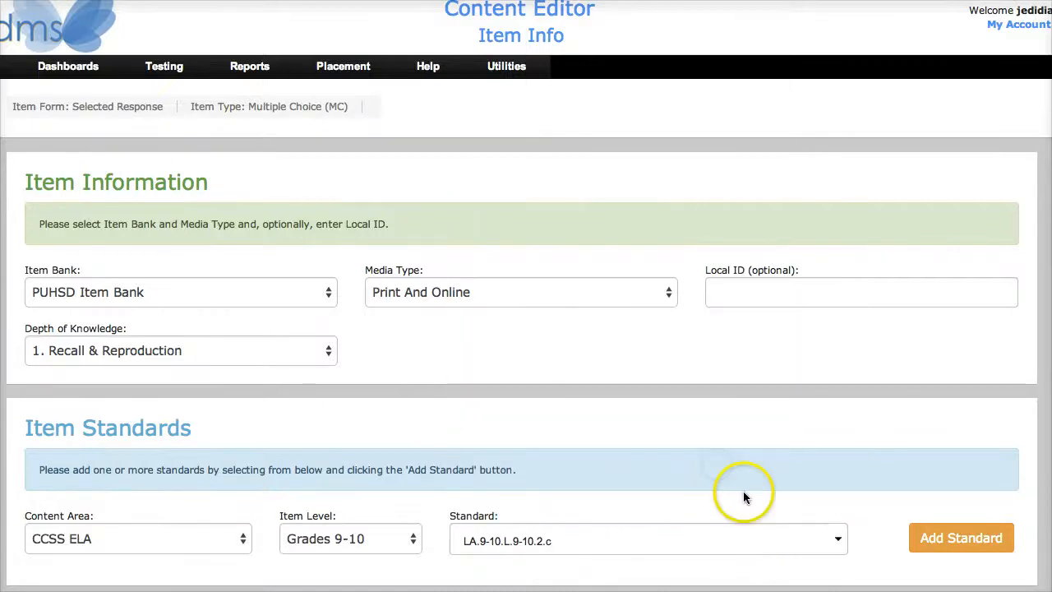
pyautogui.click(936, 540)
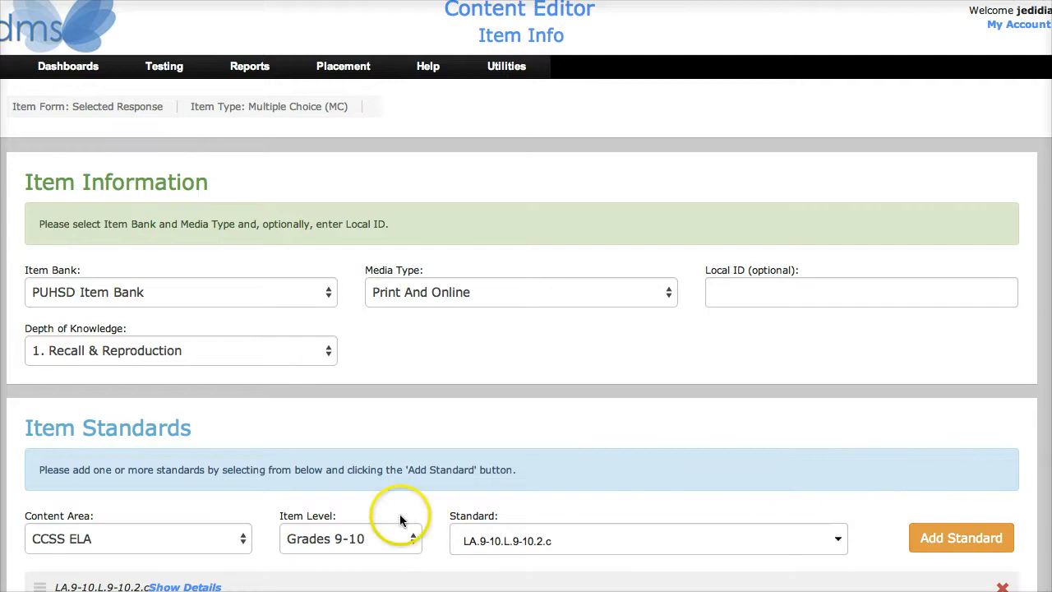
# Show the details of the added standard LA.9-10.L.9-10.2.c.
pyautogui.scroll(-2, 418, 534)
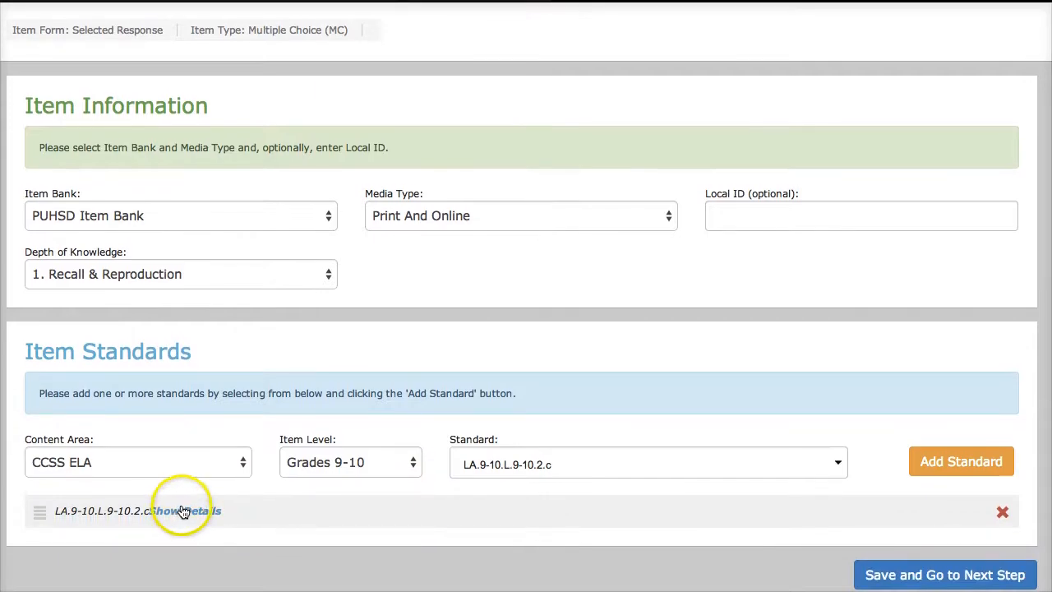
pyautogui.scroll(1, 186, 514)
pyautogui.click(189, 551)
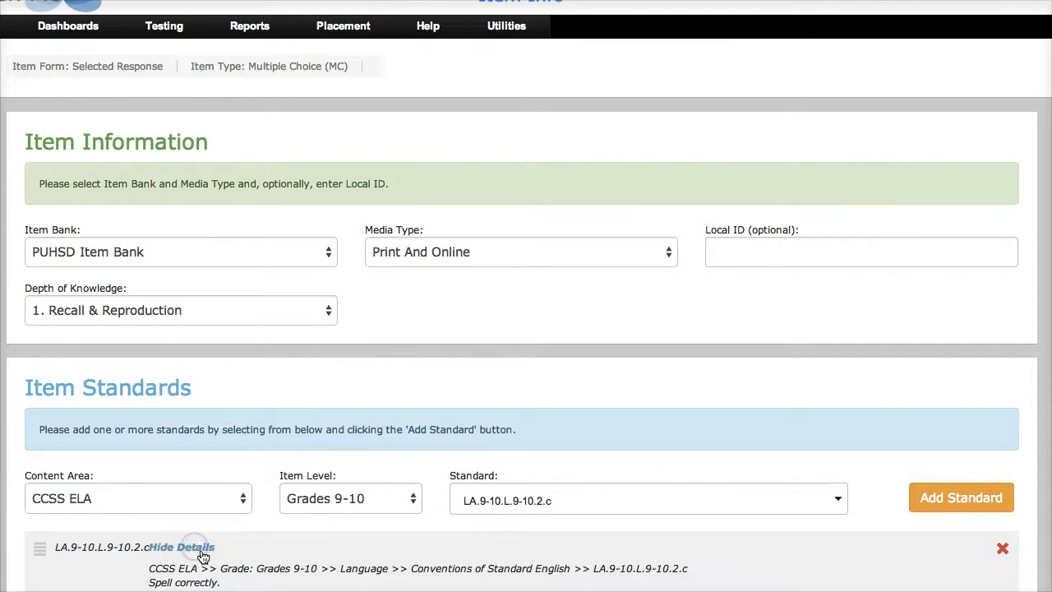
pyautogui.scroll(-2, 239, 539)
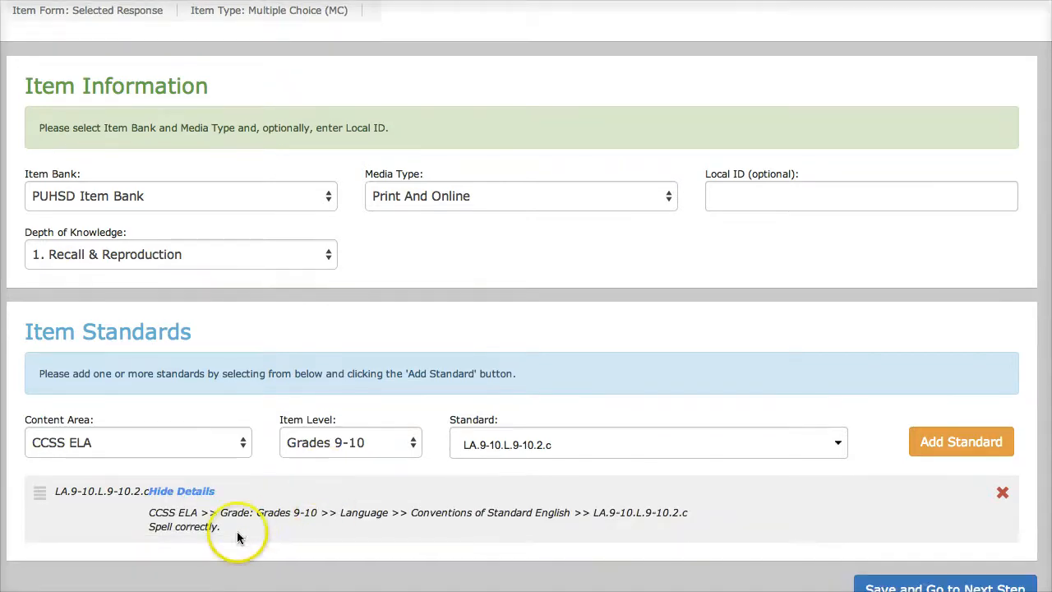
# Add LA.9-10.L.9-10.4.a as a second standard for the item.
pyautogui.click(551, 444)
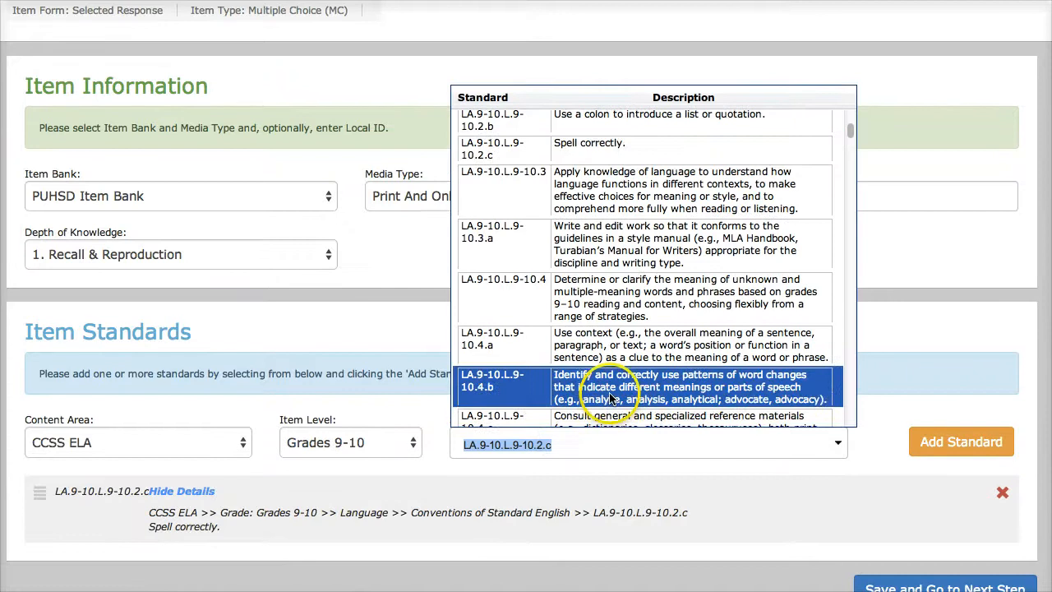
pyautogui.click(693, 349)
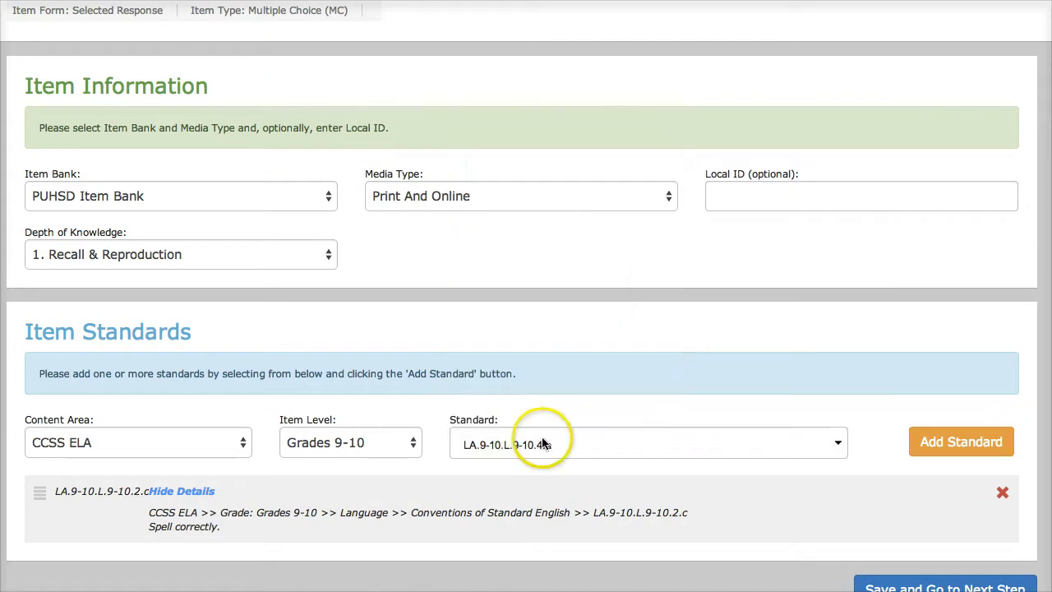
pyautogui.click(925, 442)
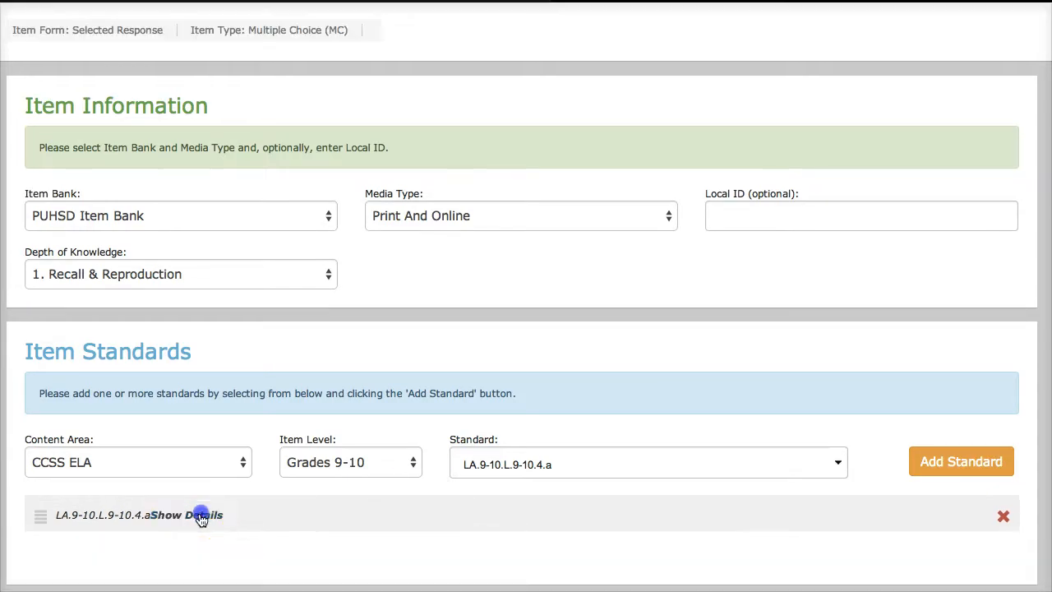
# Show the details of standard LA.9-10.L.9-10.4.a and remove that standard from the item.
pyautogui.click(190, 557)
pyautogui.scroll(-2, 470, 512)
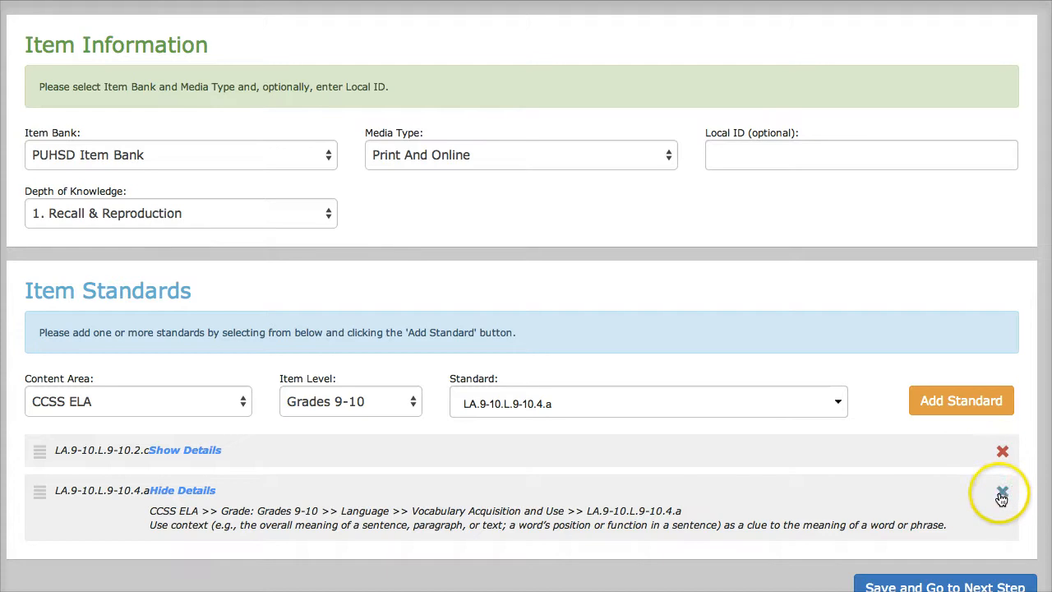
pyautogui.scroll(1, 1001, 498)
pyautogui.click(1004, 557)
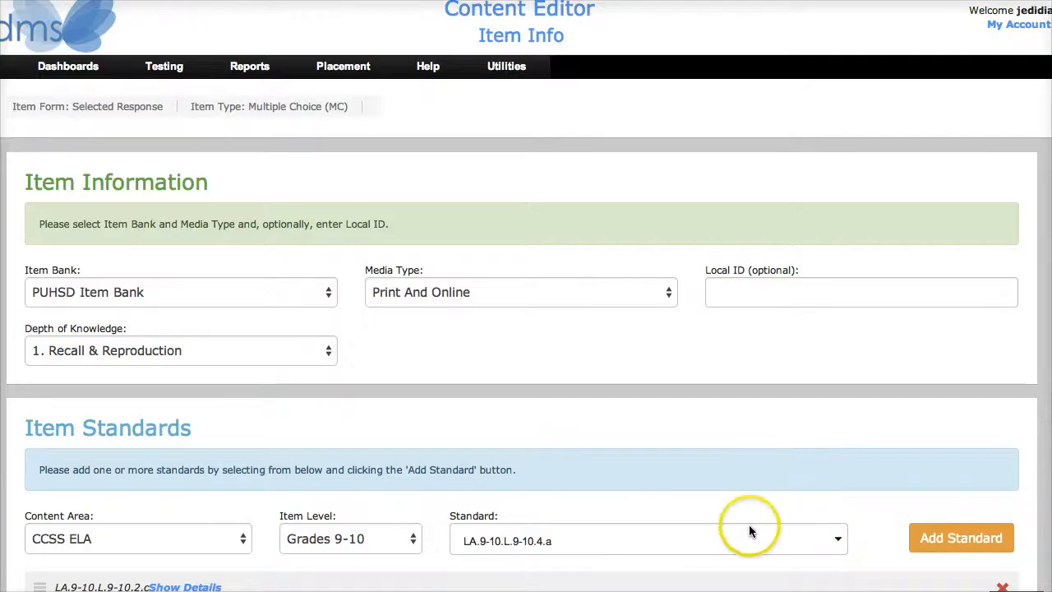
# Save the item information and standards, and continue to the item's content editing page.
pyautogui.scroll(-2, 728, 478)
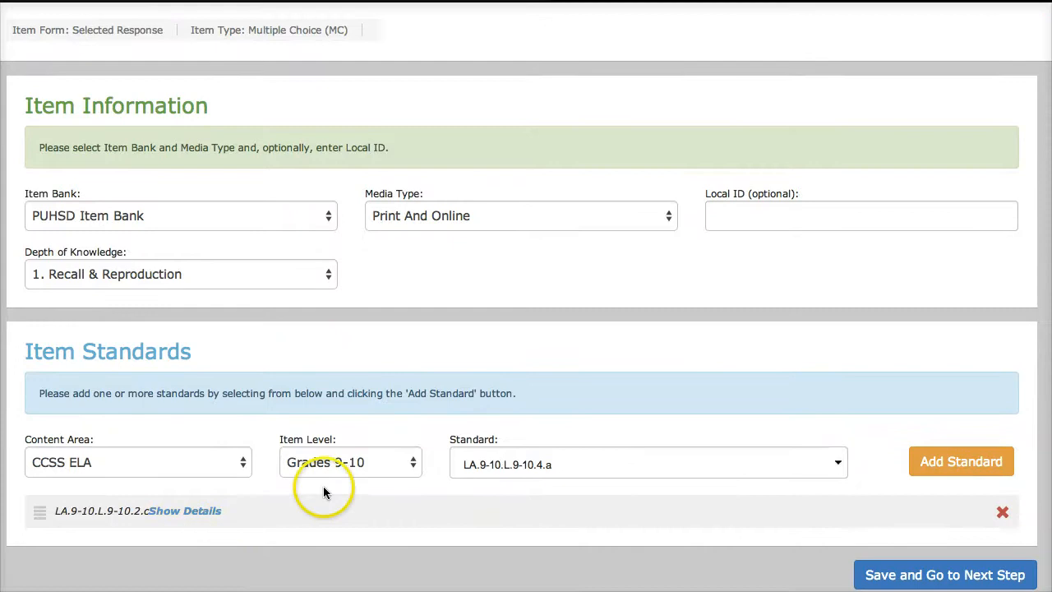
pyautogui.click(902, 575)
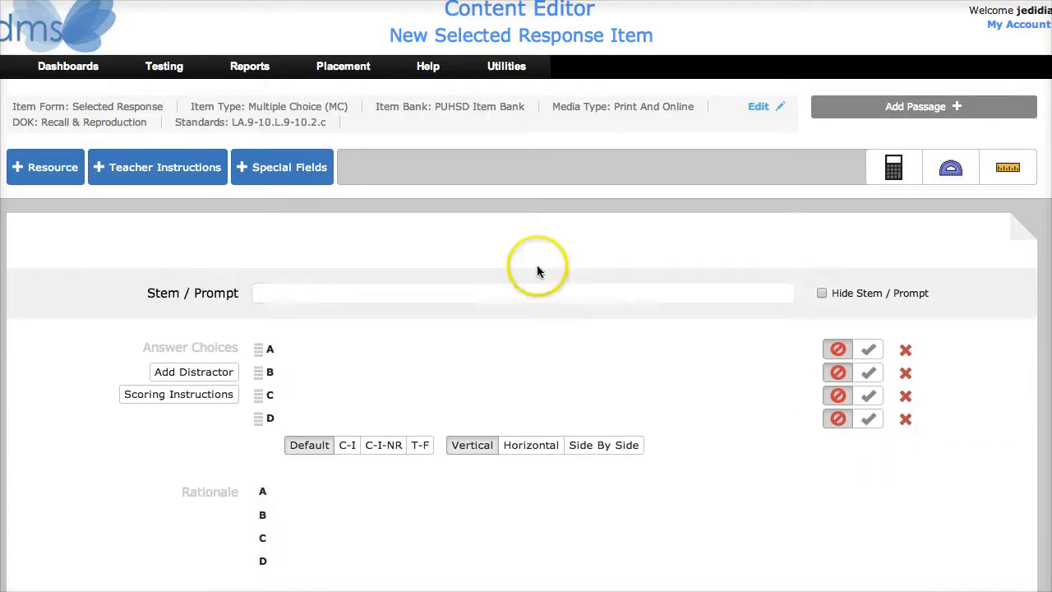
# Look over the empty stem field and the answer choice and rationale fields A to D with their text formatting tools.
pyautogui.click(321, 296)
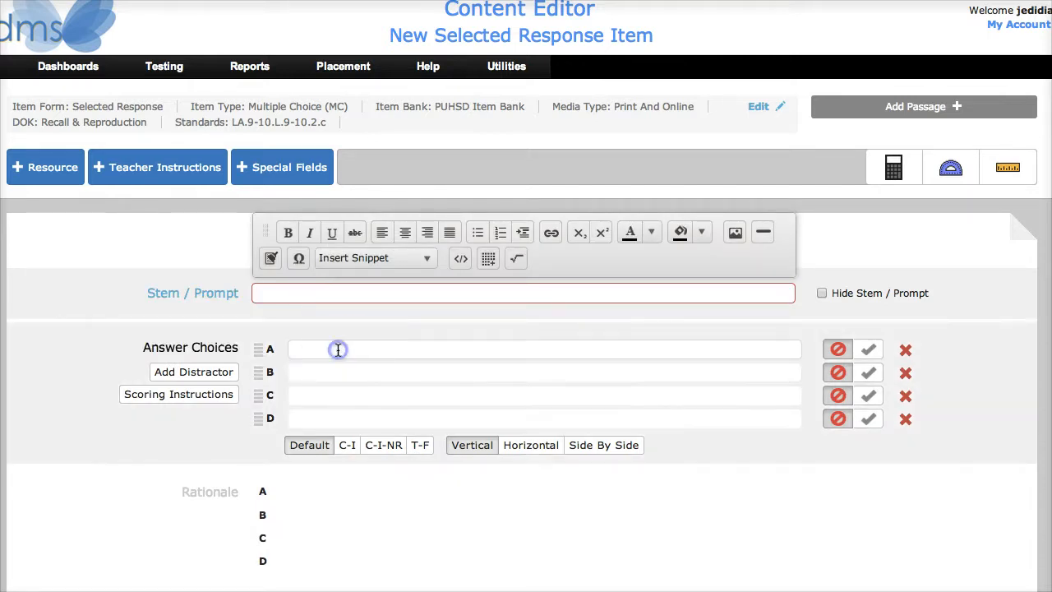
pyautogui.click(338, 349)
pyautogui.click(348, 375)
pyautogui.click(346, 398)
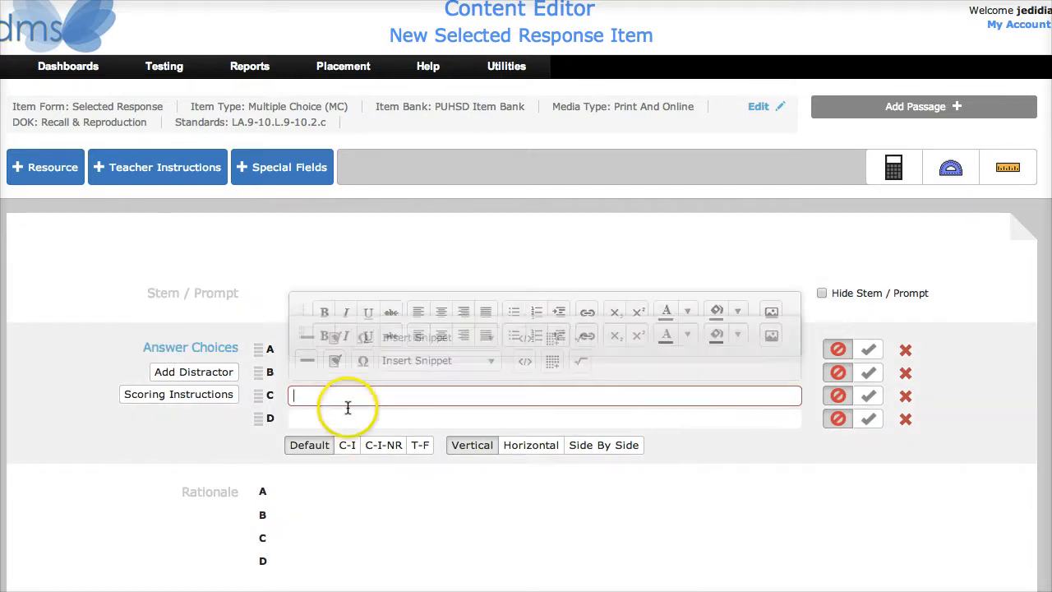
pyautogui.click(347, 419)
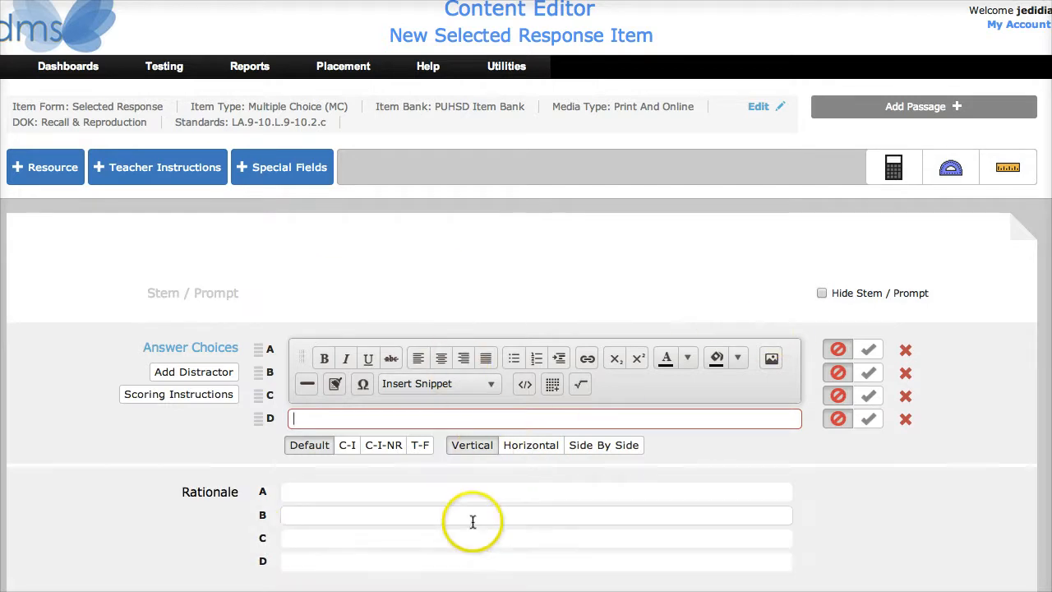
pyautogui.click(288, 491)
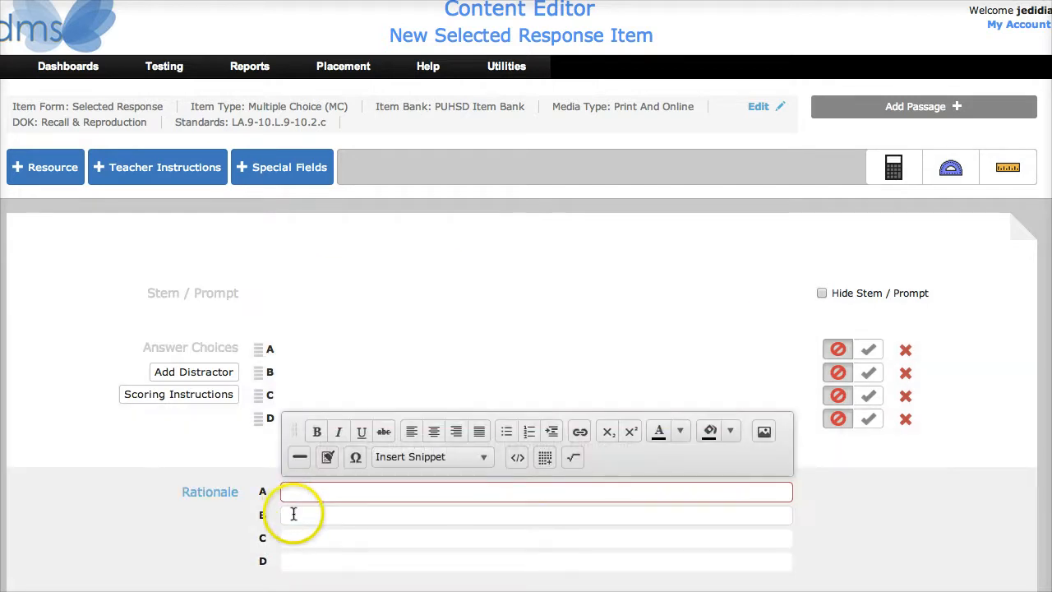
pyautogui.click(292, 515)
pyautogui.click(293, 535)
pyautogui.click(298, 564)
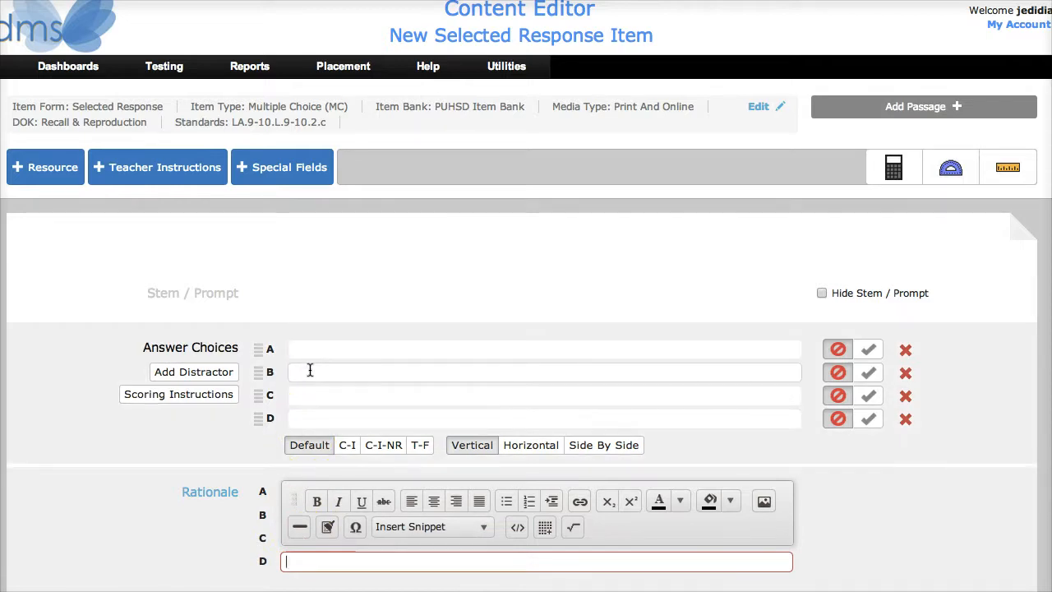
pyautogui.click(312, 352)
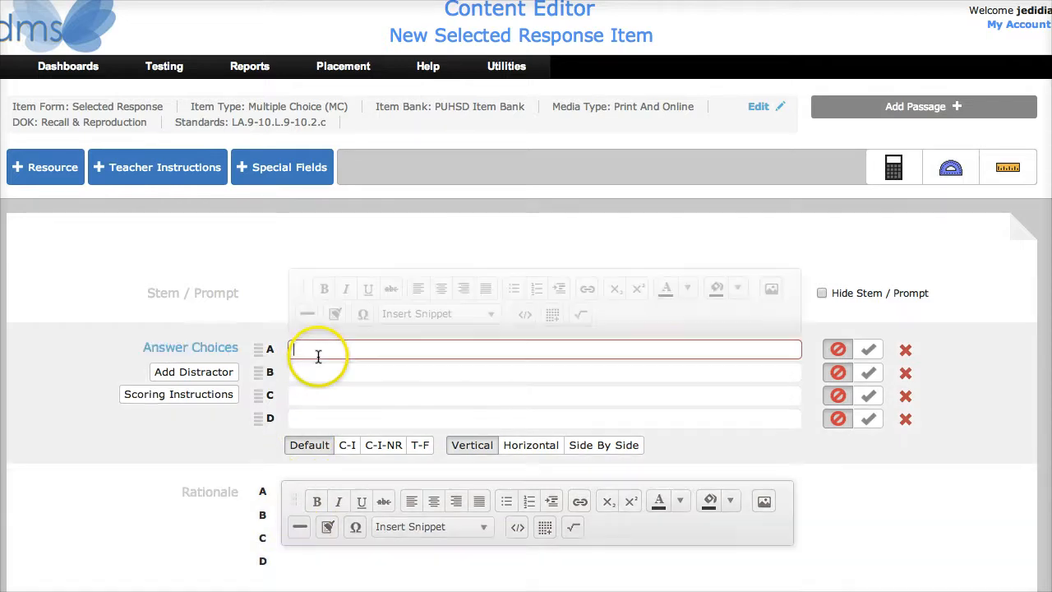
# Enter the stem "How do you spell the color you get when mixing black and white.".
pyautogui.click(253, 293)
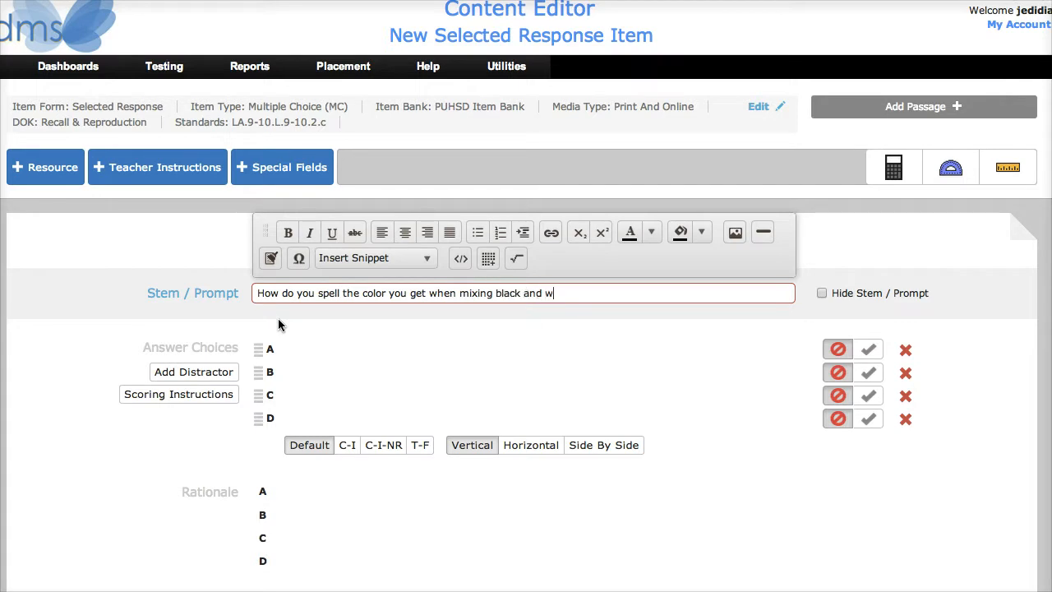
pyautogui.click(271, 347)
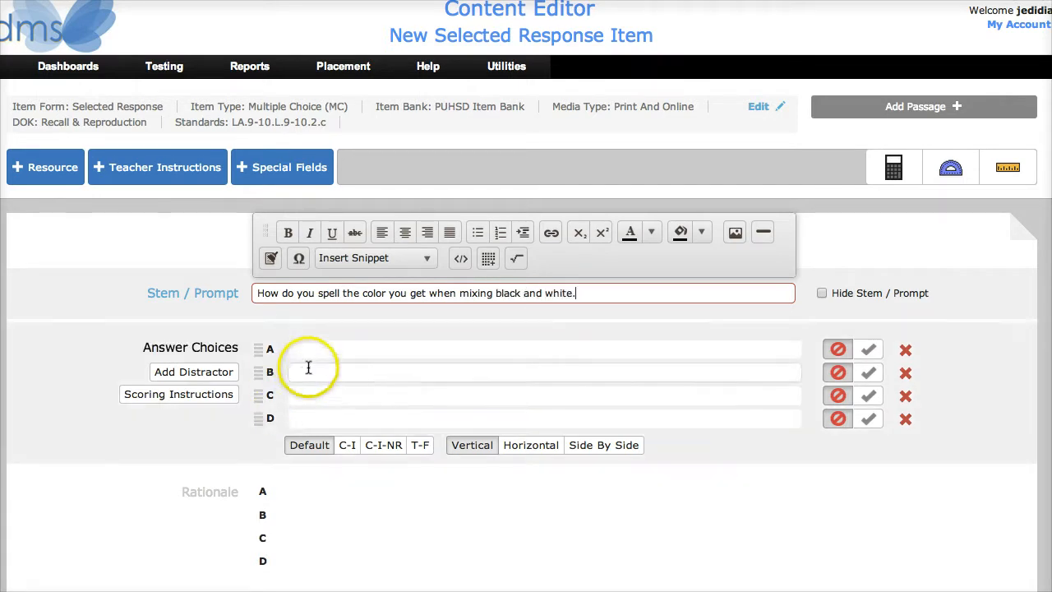
# Enter "grey" as answer choice A and "gray" as answer choice B, and mark both as correct.
pyautogui.click(312, 349)
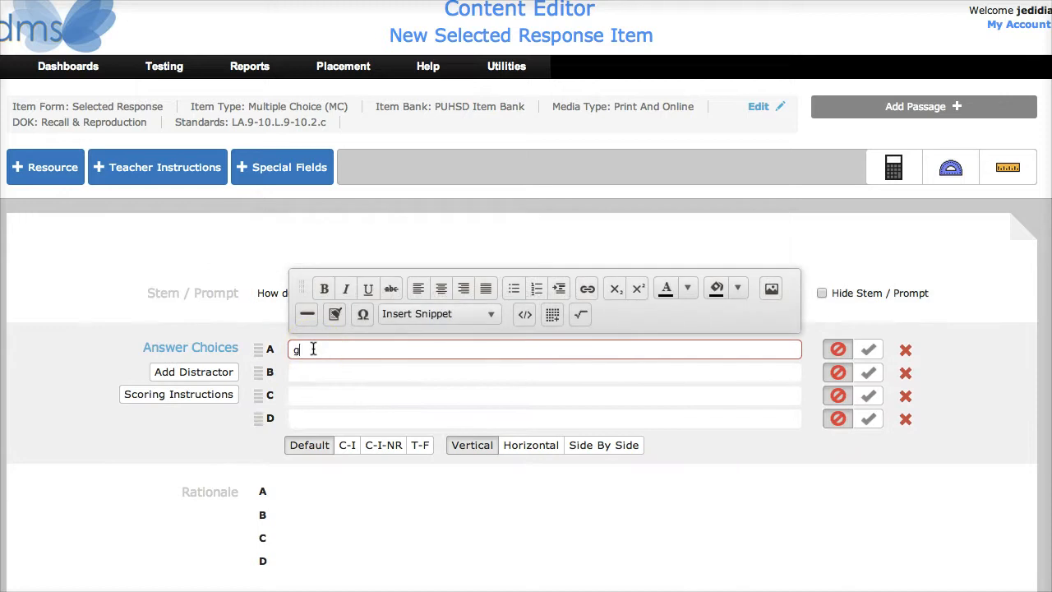
pyautogui.press('Tab')
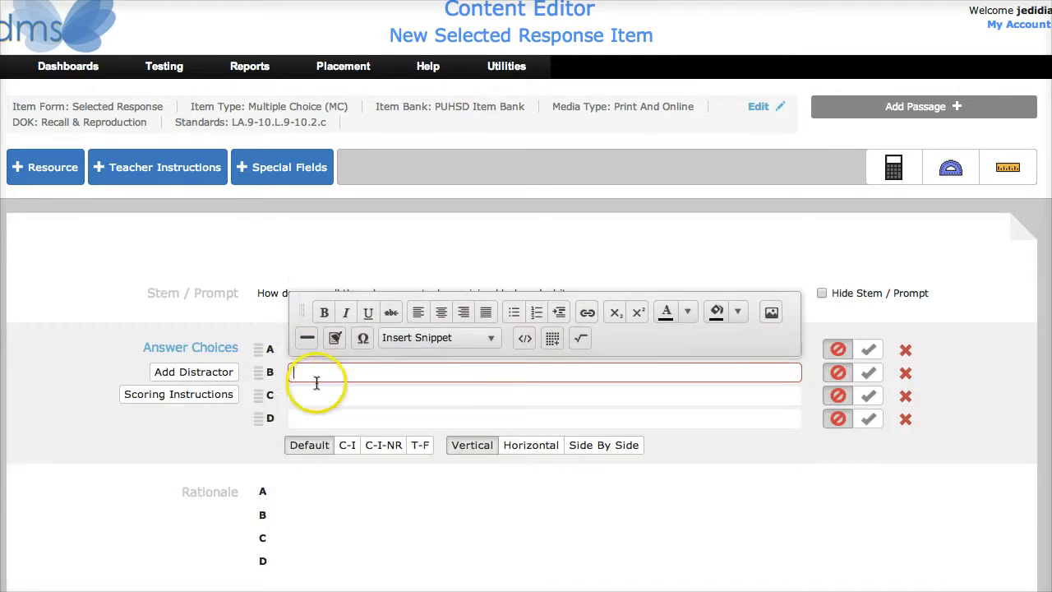
pyautogui.write('gray')
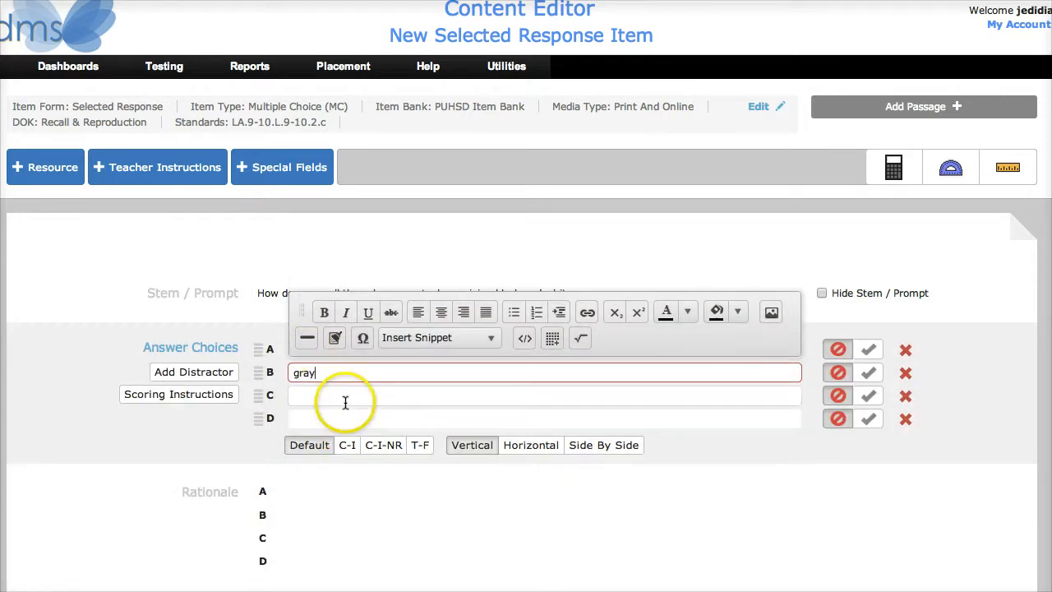
pyautogui.click(345, 402)
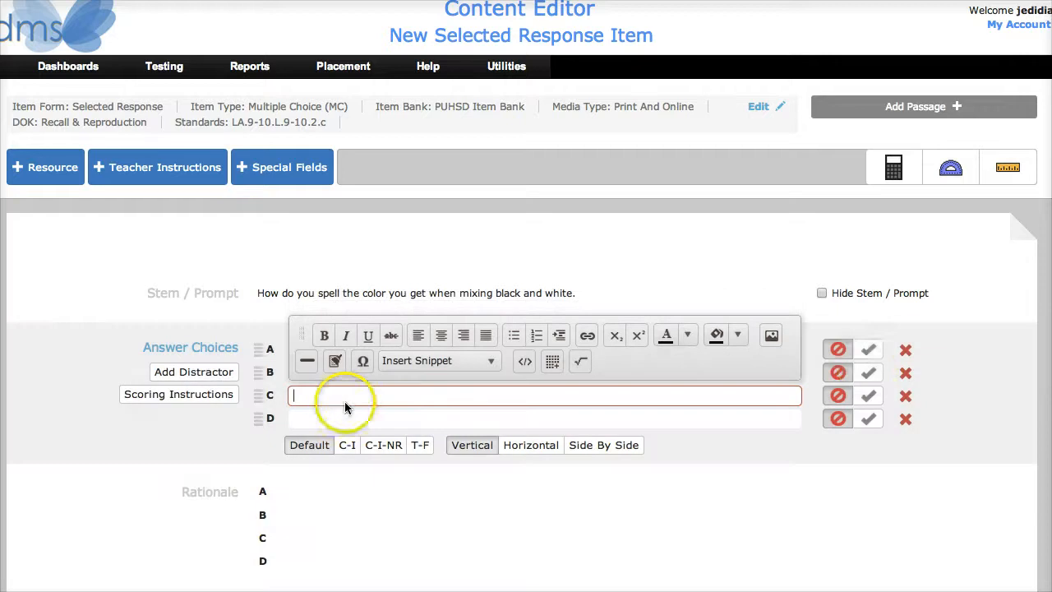
pyautogui.click(868, 350)
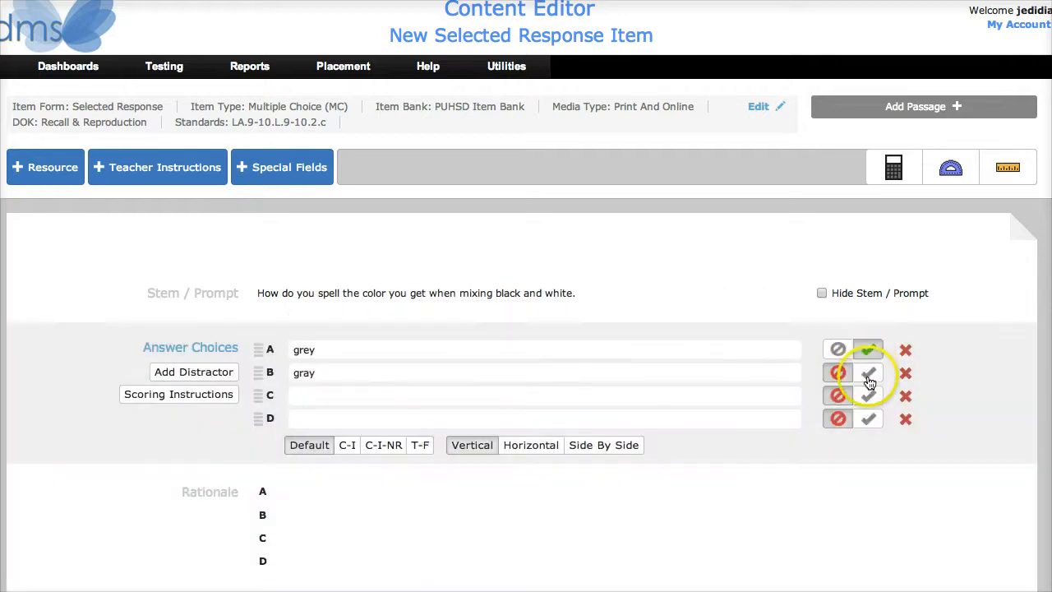
pyautogui.click(869, 374)
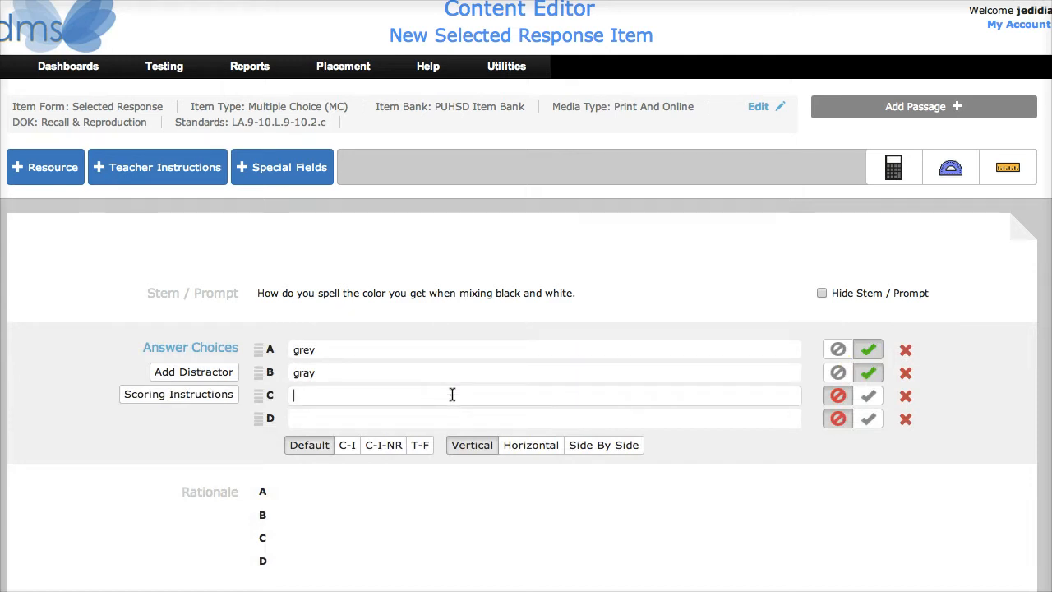
# Enter "grae" as answer choice C and "grea" as answer choice D.
pyautogui.write('grae')
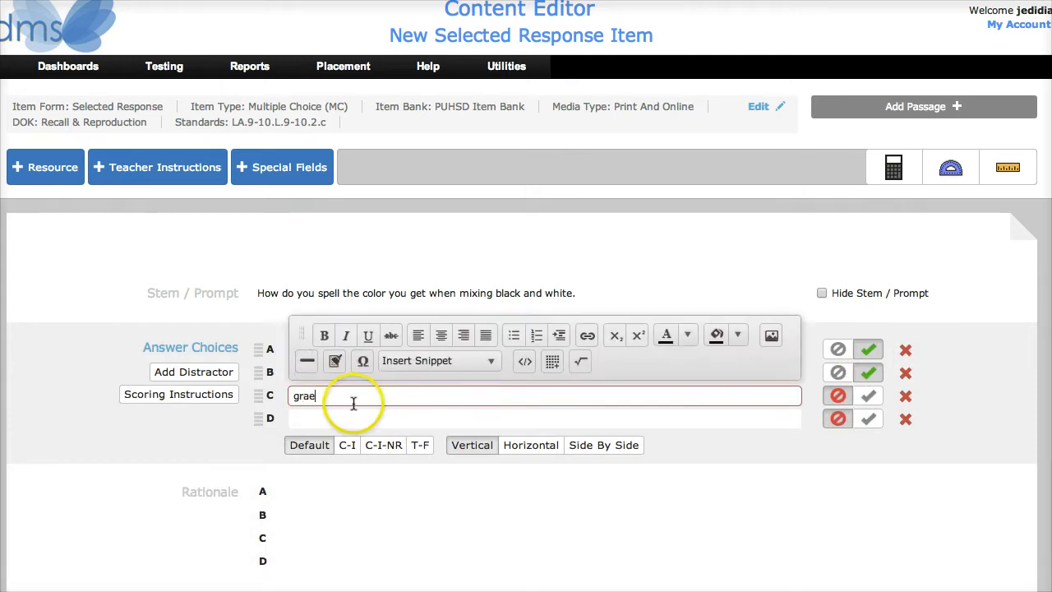
pyautogui.click(353, 419)
pyautogui.write('grea')
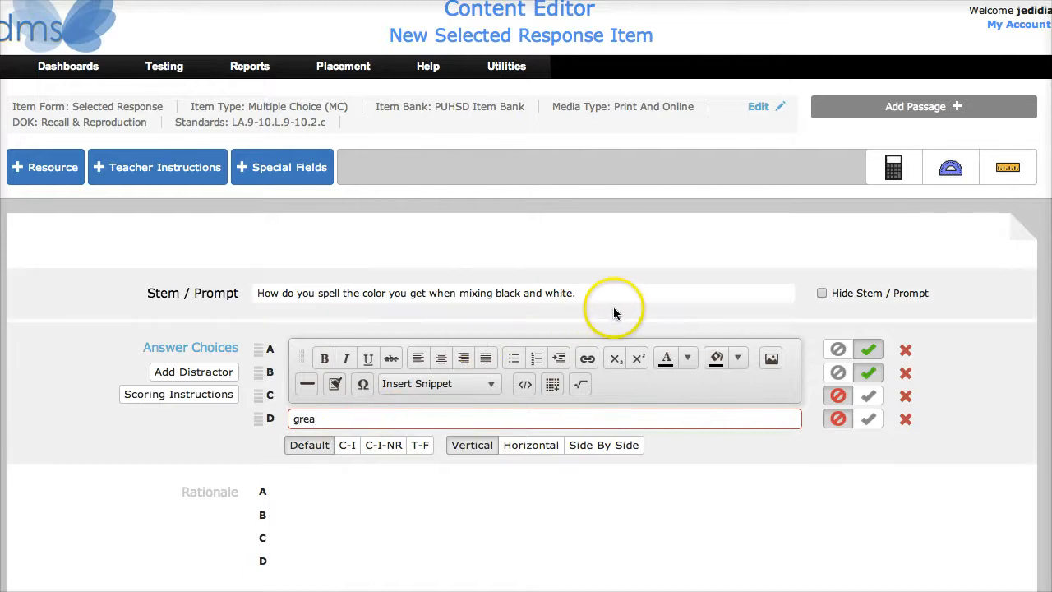
pyautogui.click(618, 239)
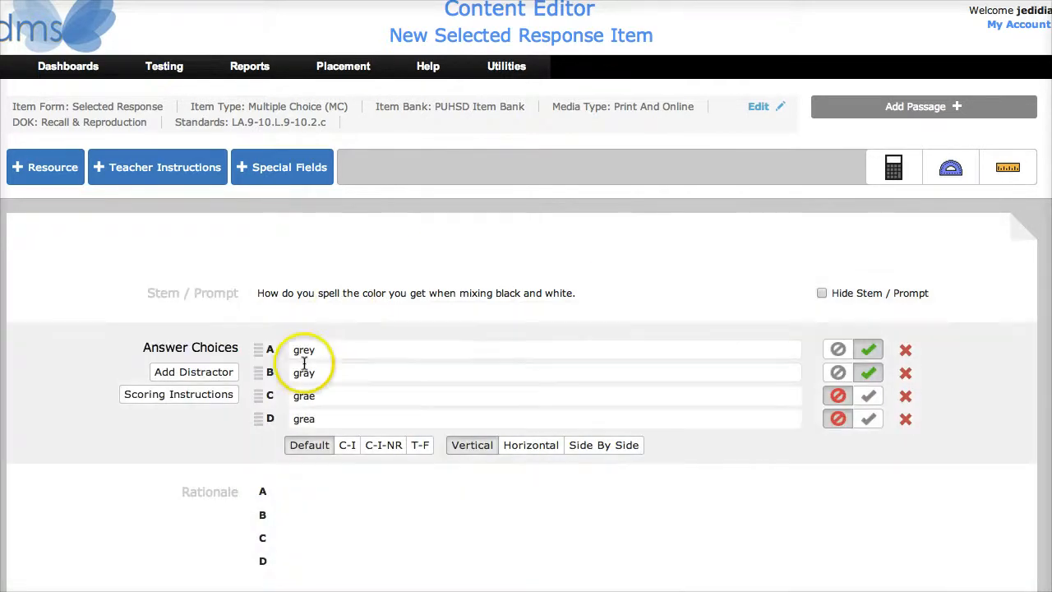
# Try scoring instructions giving 2 points for at least 2 correct and at most 0 incorrect answers, and 0 points for 0 correct.
pyautogui.click(196, 398)
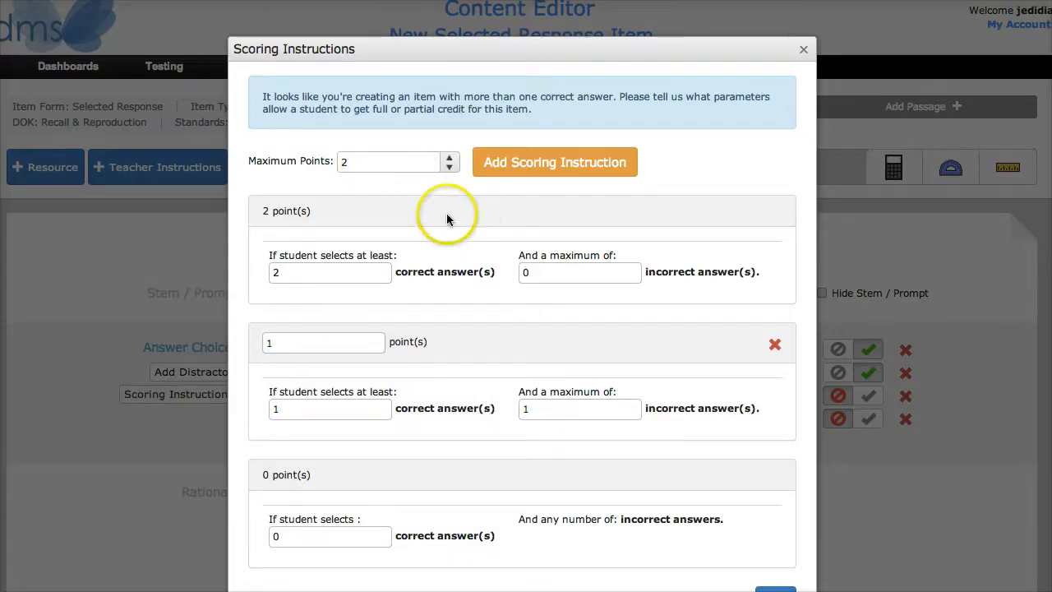
pyautogui.click(449, 157)
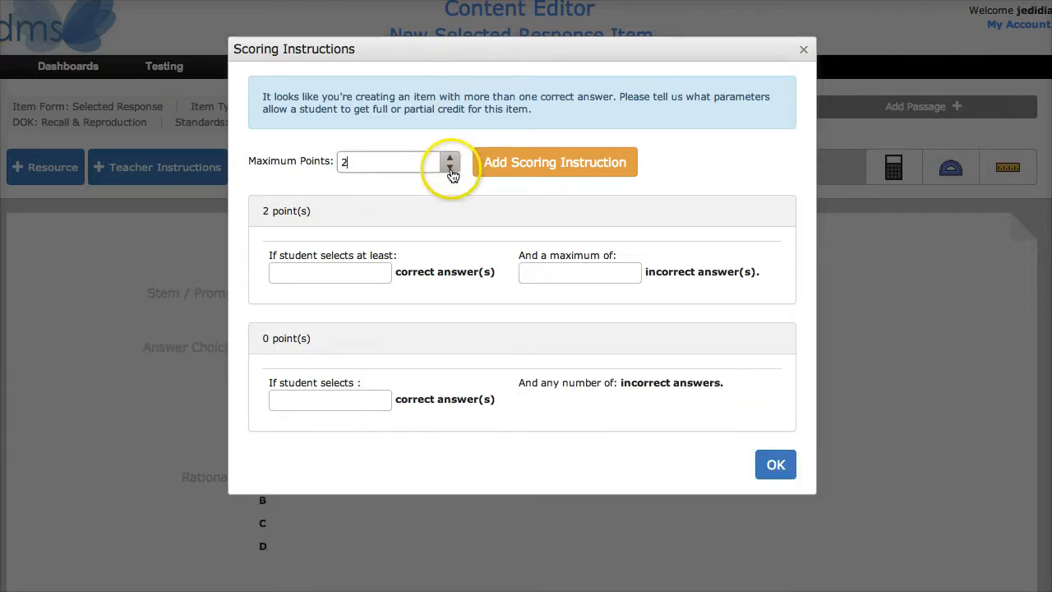
pyautogui.click(451, 161)
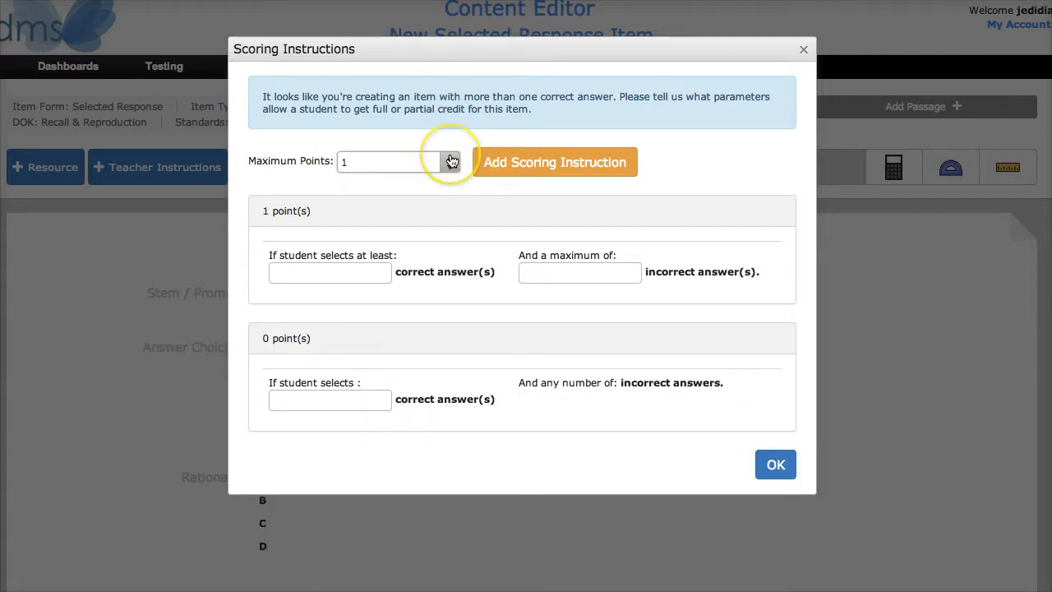
pyautogui.click(303, 267)
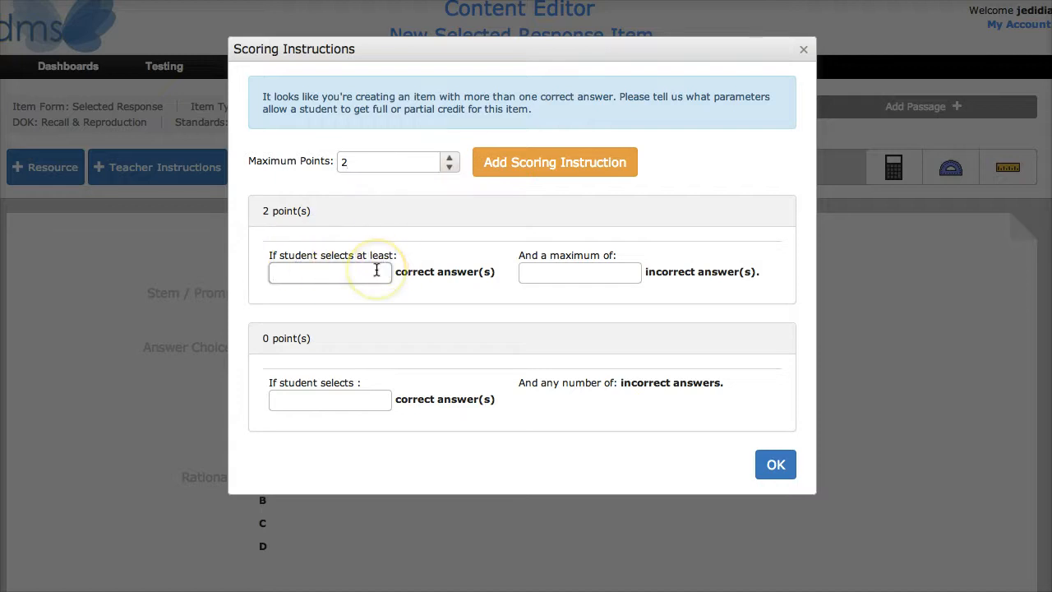
pyautogui.click(567, 278)
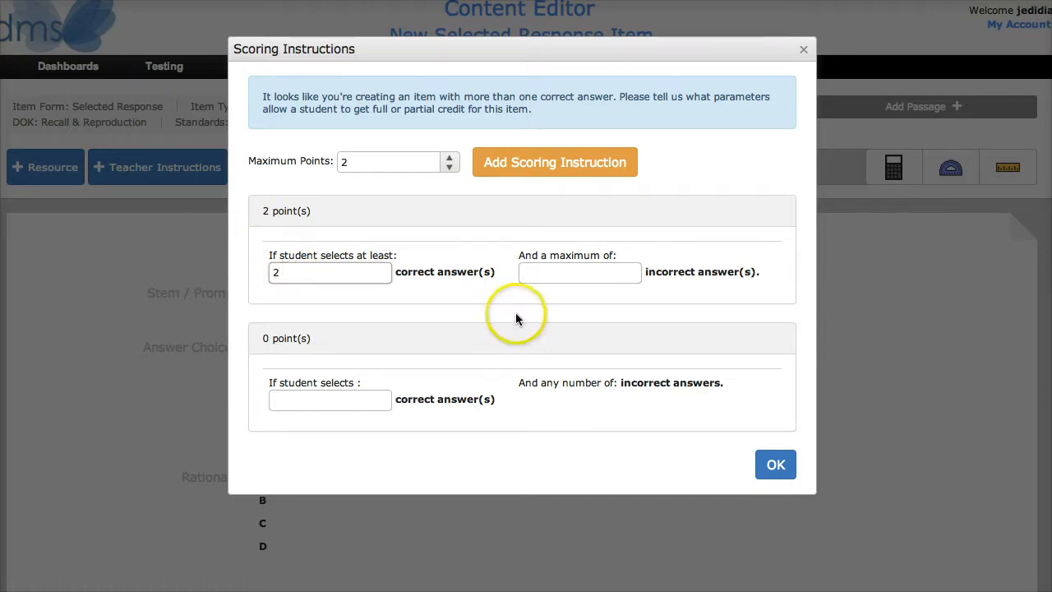
pyautogui.click(559, 271)
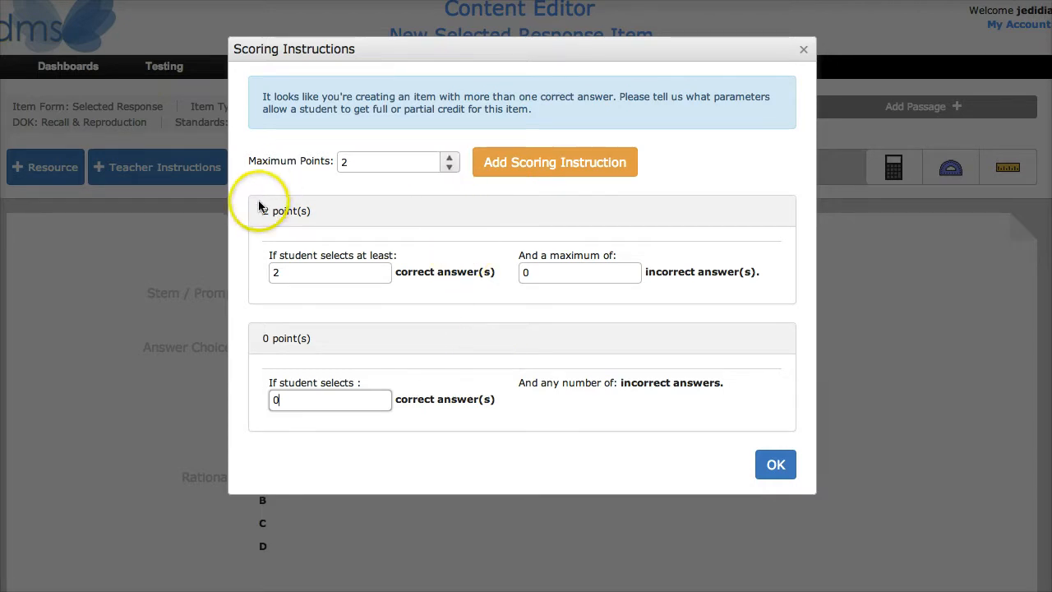
# Try a maximum of 3 points in the scoring instructions, leave the answer-count conditions empty, and close without applying.
pyautogui.click(450, 157)
pyautogui.click(336, 274)
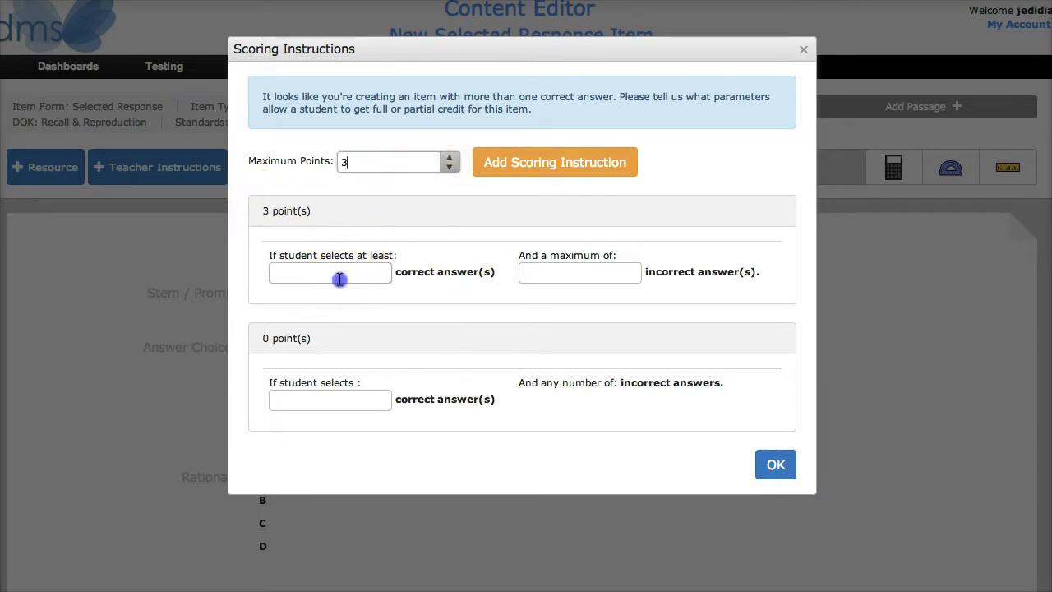
pyautogui.click(626, 274)
pyautogui.click(320, 275)
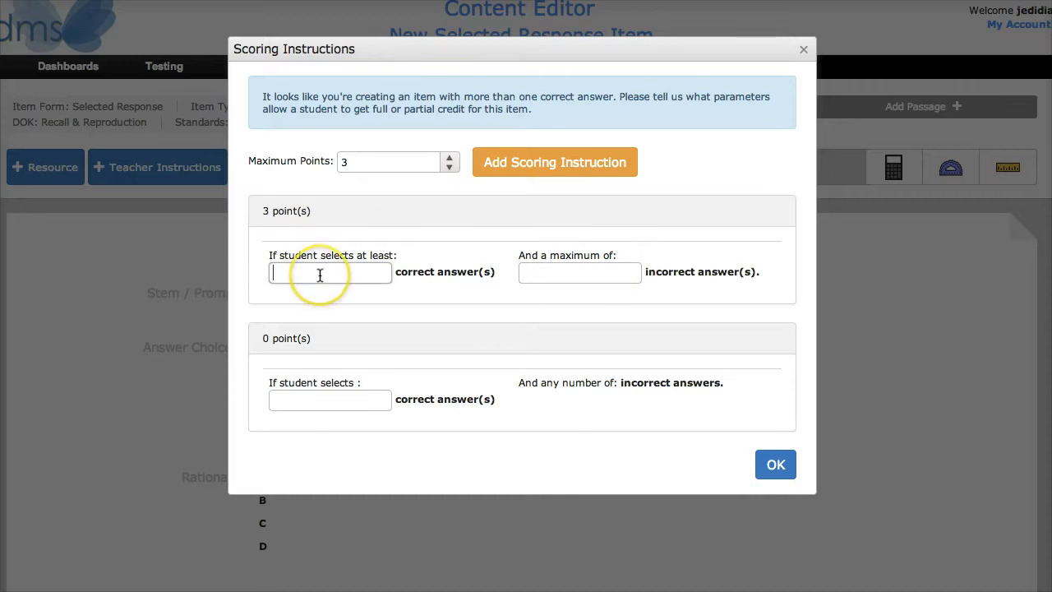
pyautogui.click(590, 280)
pyautogui.click(338, 276)
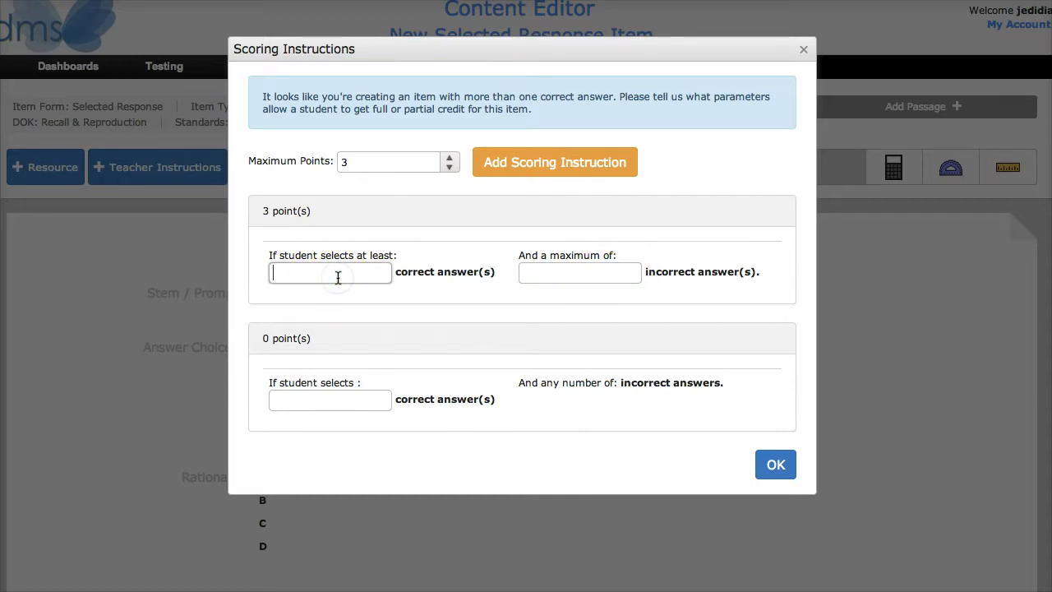
pyautogui.click(568, 273)
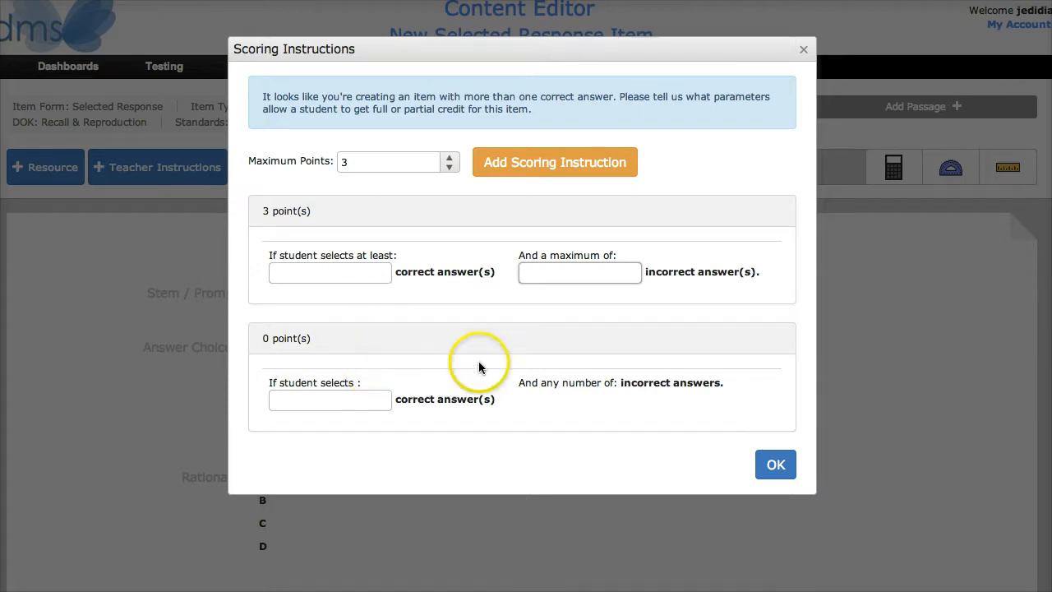
pyautogui.click(807, 49)
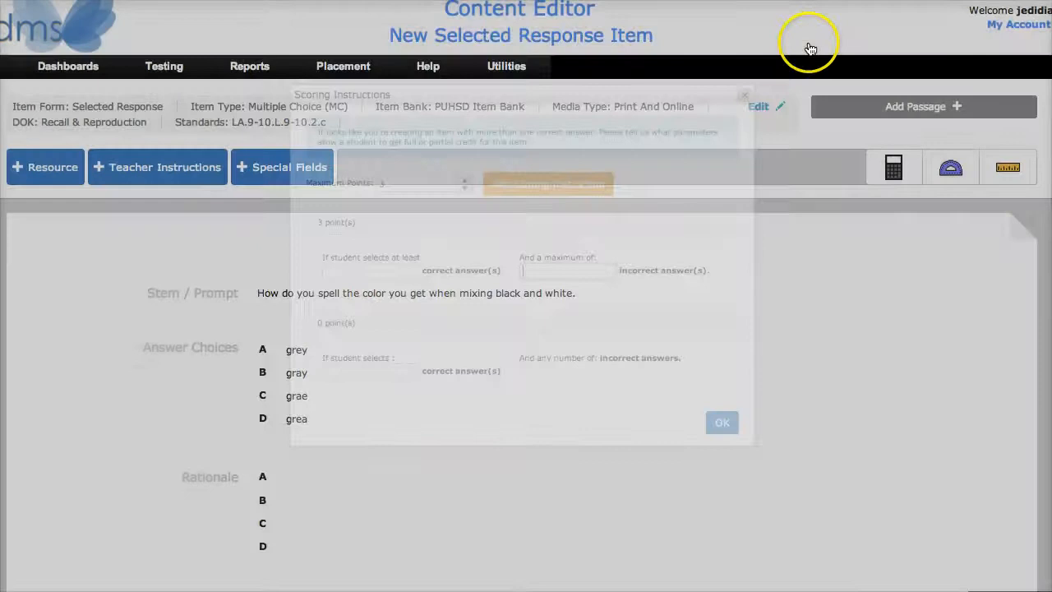
# Change answer choice B to "gra" and mark it as incorrect.
pyautogui.click(332, 372)
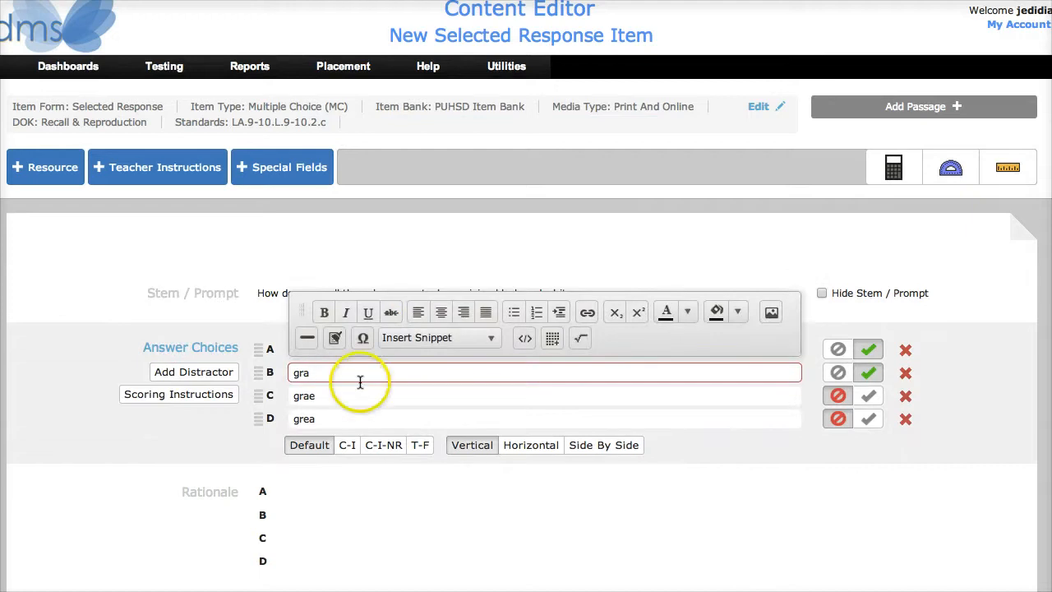
pyautogui.click(360, 394)
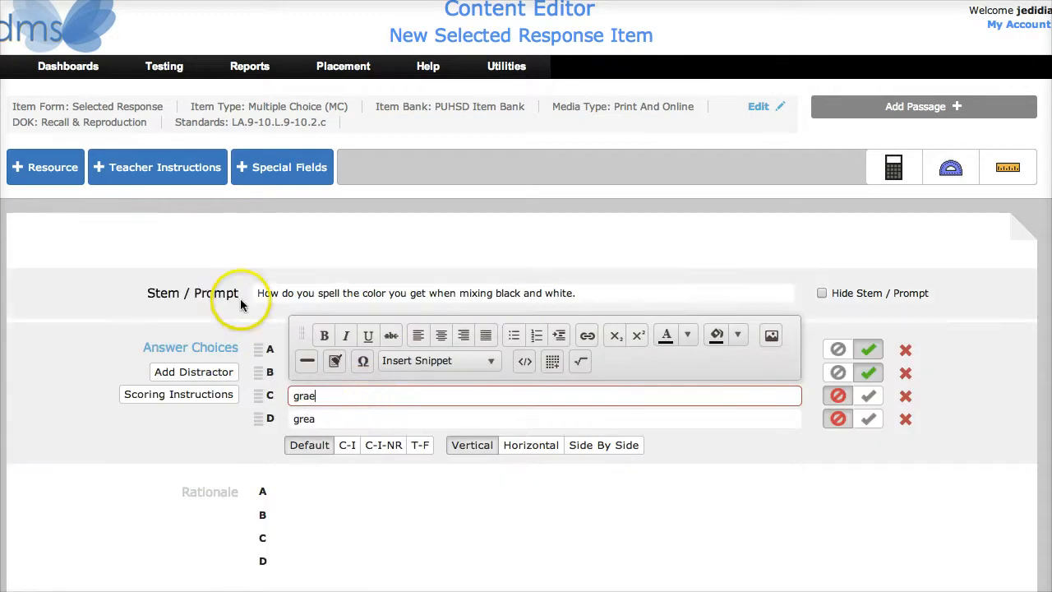
pyautogui.click(293, 240)
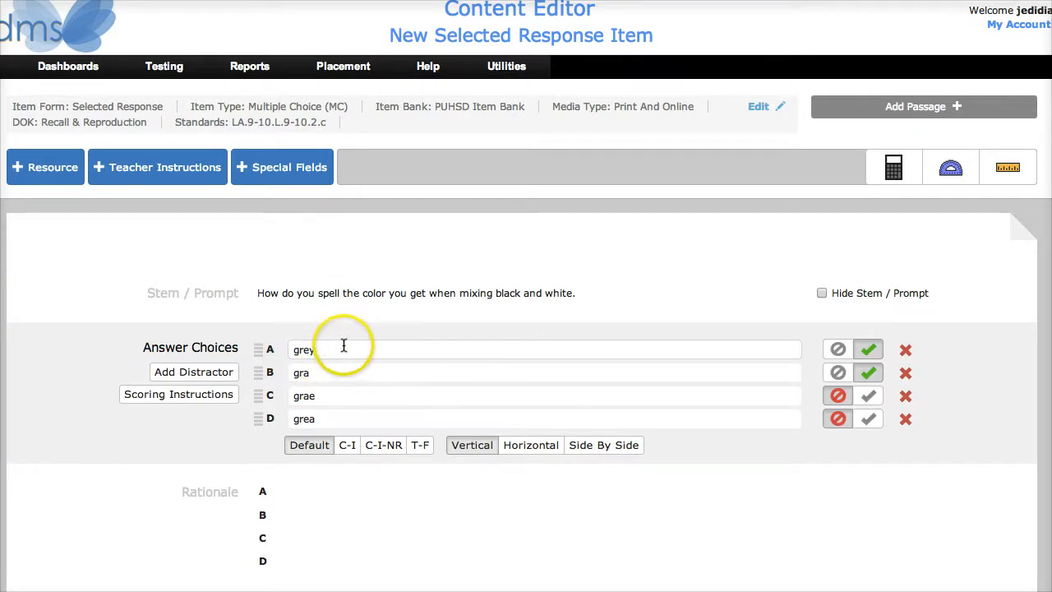
pyautogui.click(838, 374)
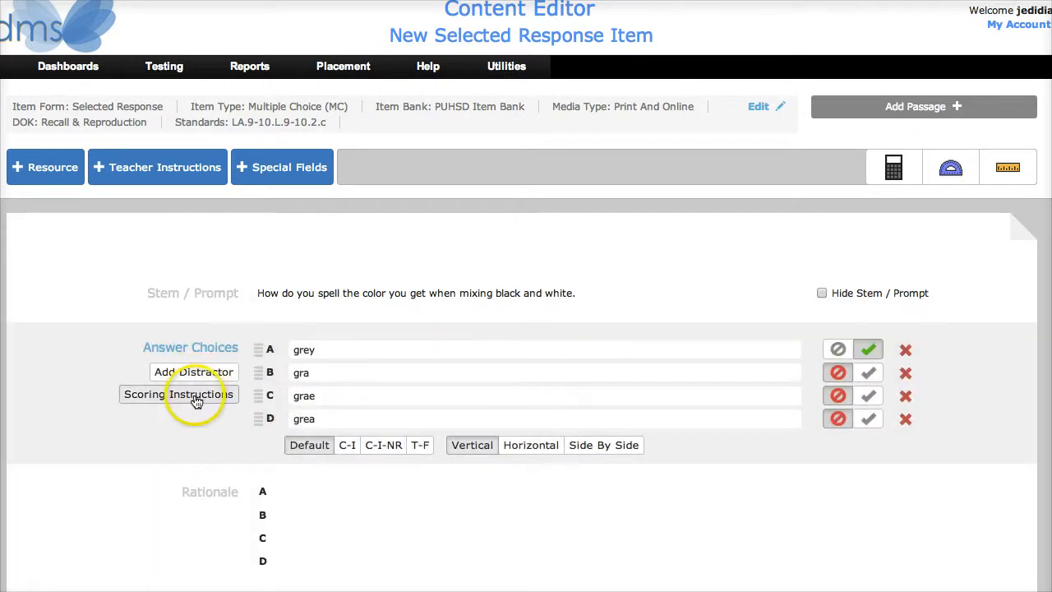
# Check the scoring instructions with only choice A marked correct, close them, and return to answer choice A.
pyautogui.click(192, 395)
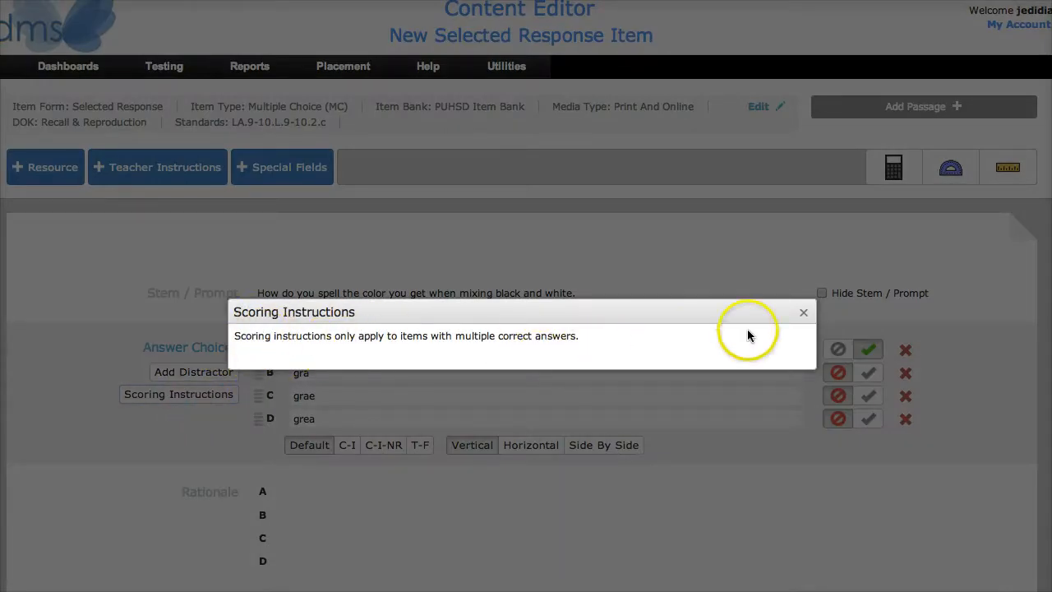
pyautogui.click(804, 313)
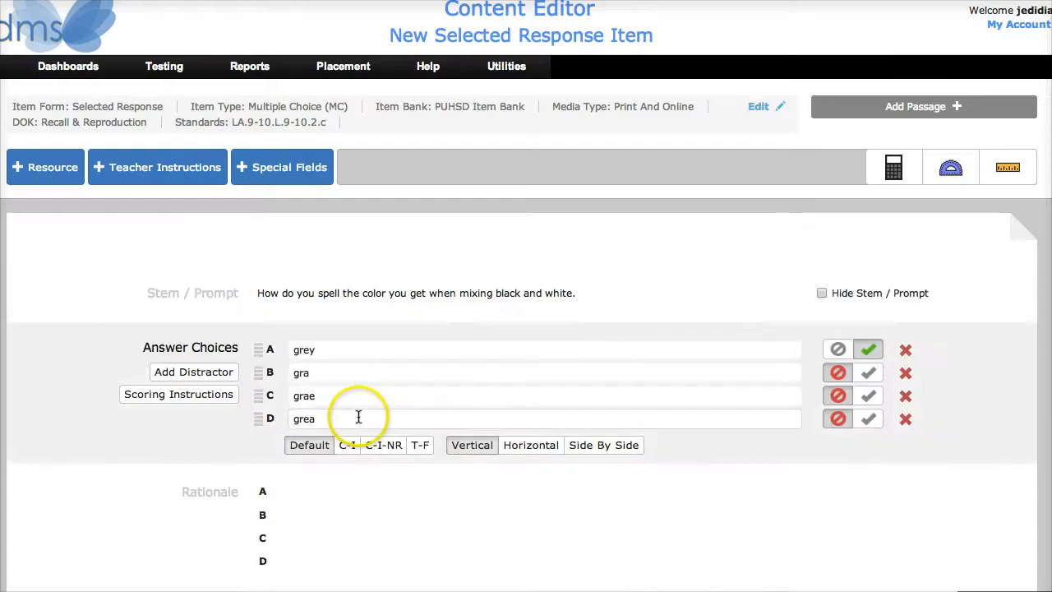
pyautogui.click(327, 349)
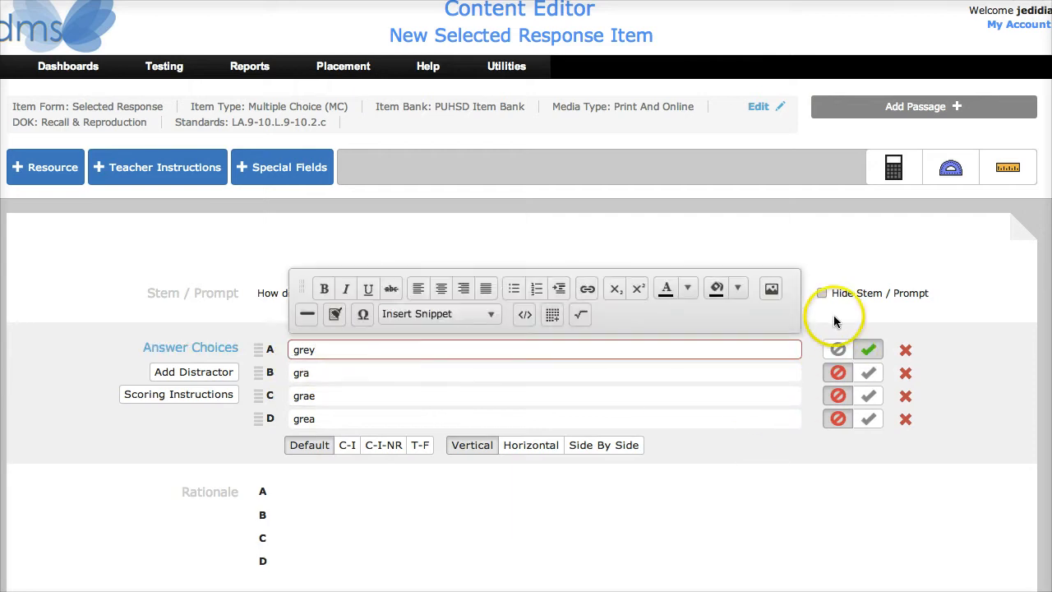
# Leave answer choice A, open the rationale for choice A for editing, and leave it empty.
pyautogui.click(716, 227)
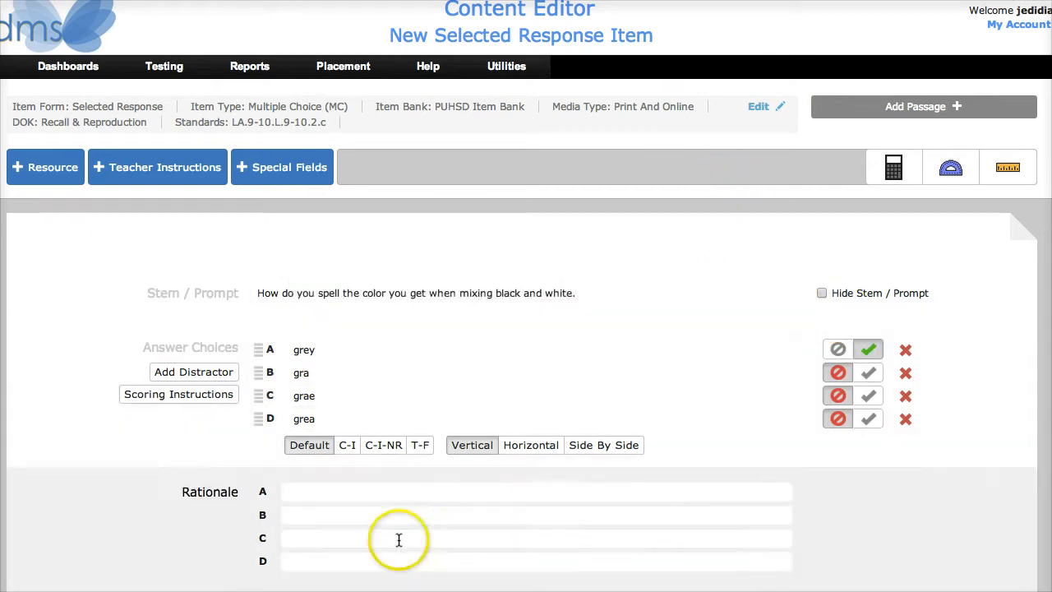
pyautogui.scroll(-3, 399, 540)
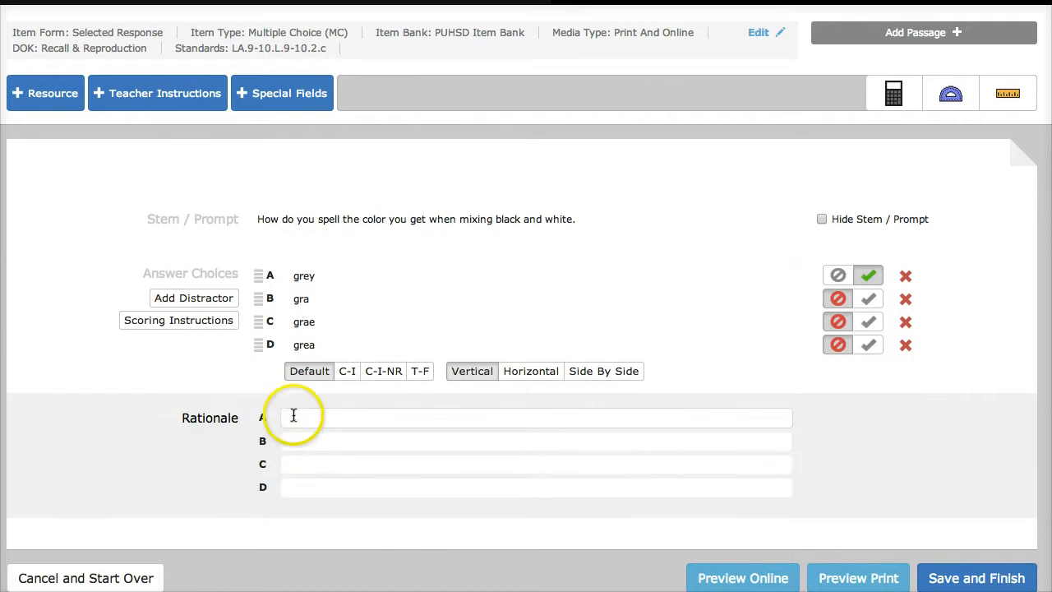
pyautogui.click(293, 416)
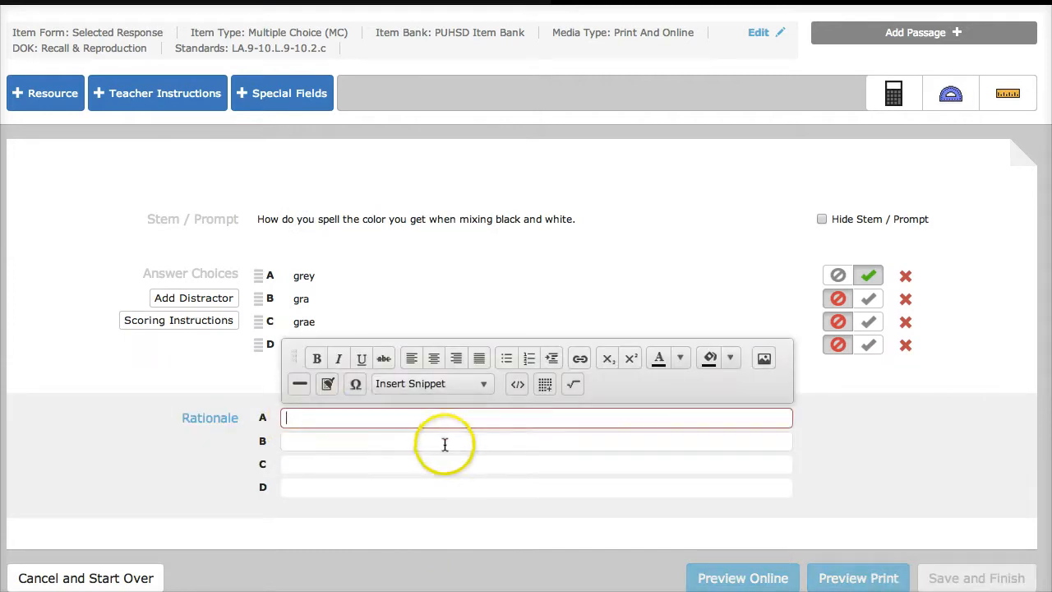
pyautogui.click(878, 510)
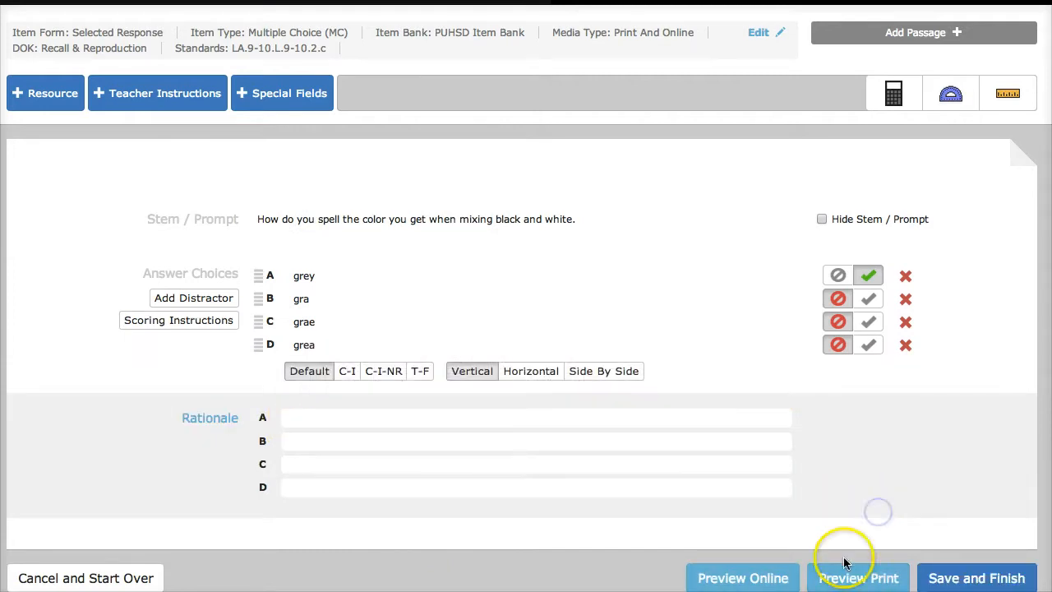
# Preview the item online, select the answer "grey" in the preview, and close it.
pyautogui.click(744, 578)
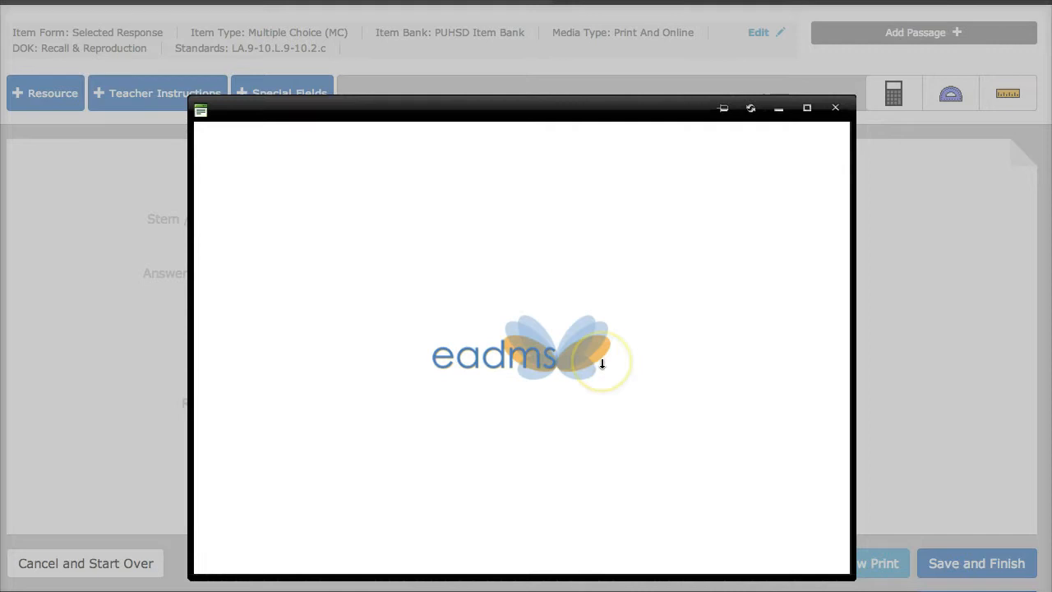
pyautogui.click(251, 252)
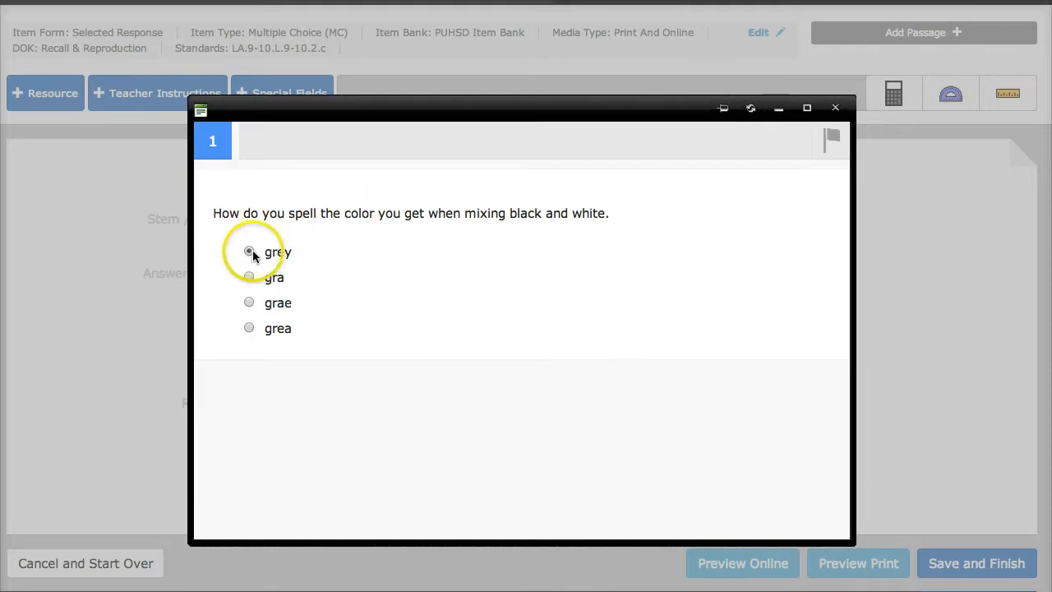
pyautogui.click(836, 110)
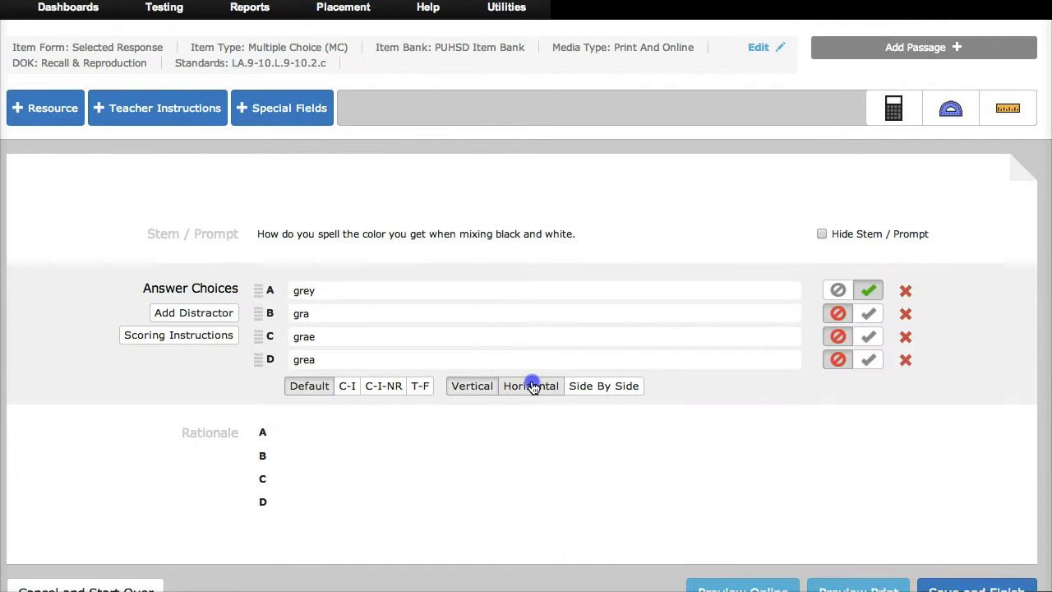
# Set the answer choices layout to Horizontal and check it in the online preview.
pyautogui.click(529, 385)
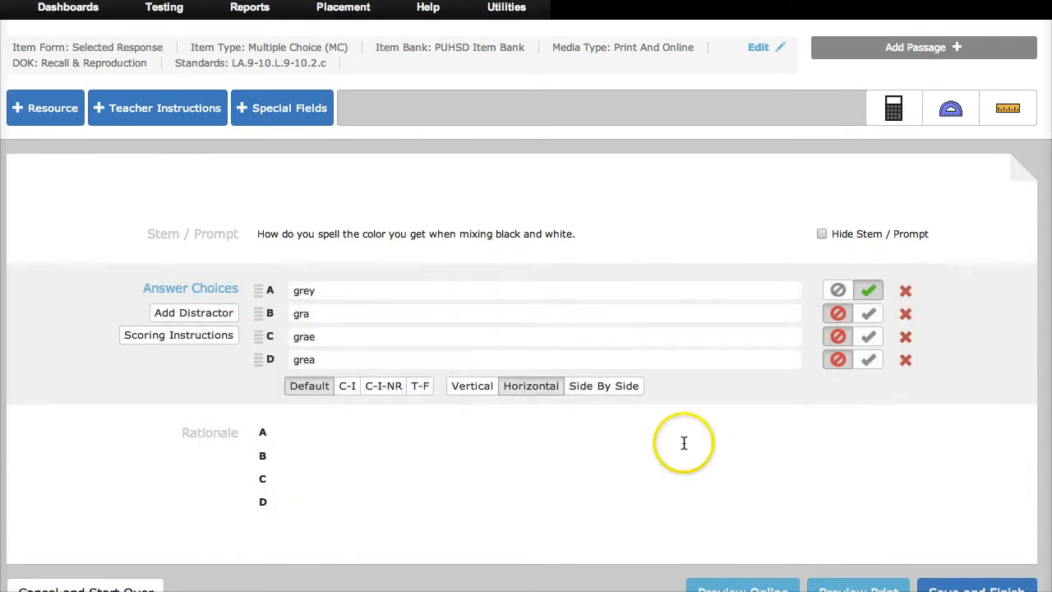
pyautogui.scroll(-1, 707, 482)
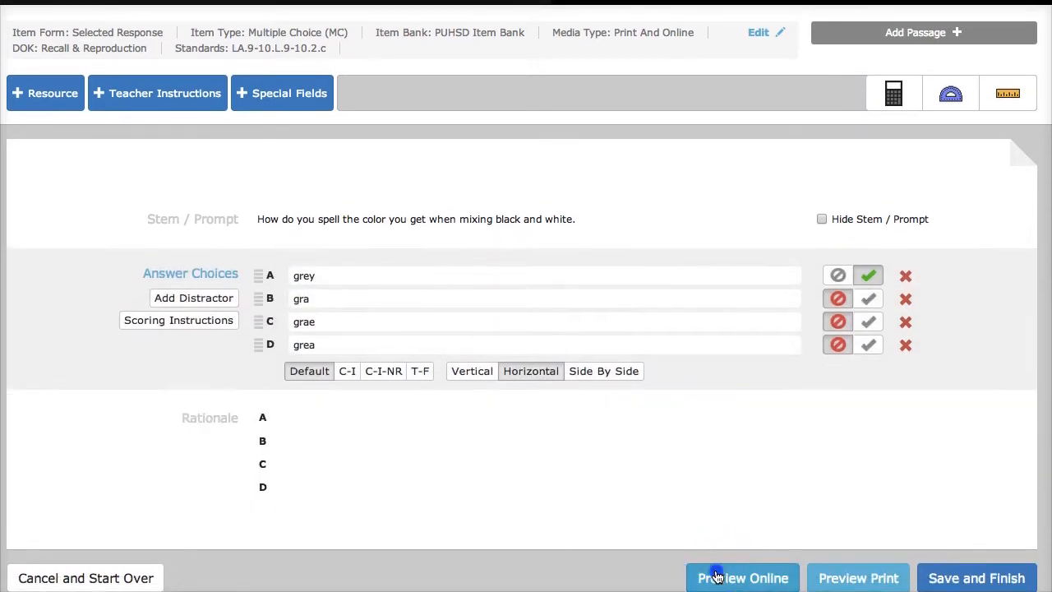
pyautogui.click(715, 577)
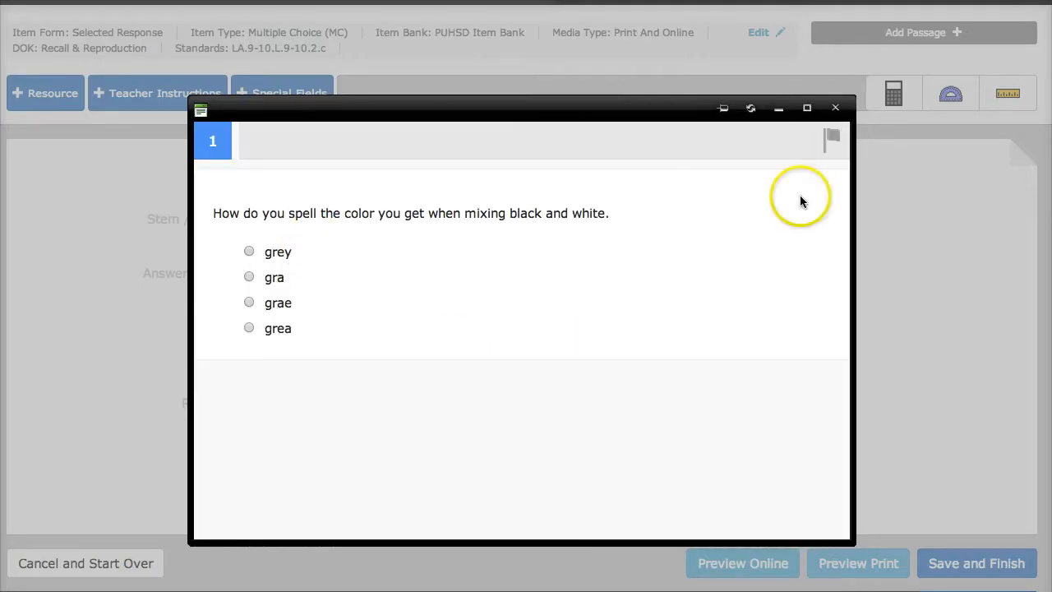
pyautogui.click(834, 106)
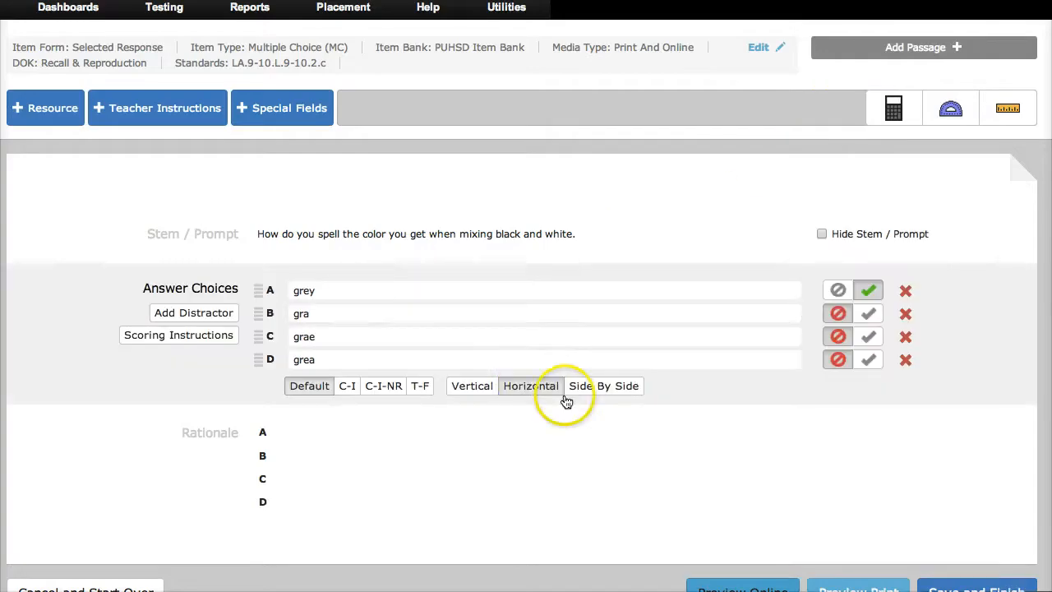
# Set the answer choices layout to Side By Side and check it in both the online and print previews.
pyautogui.click(472, 392)
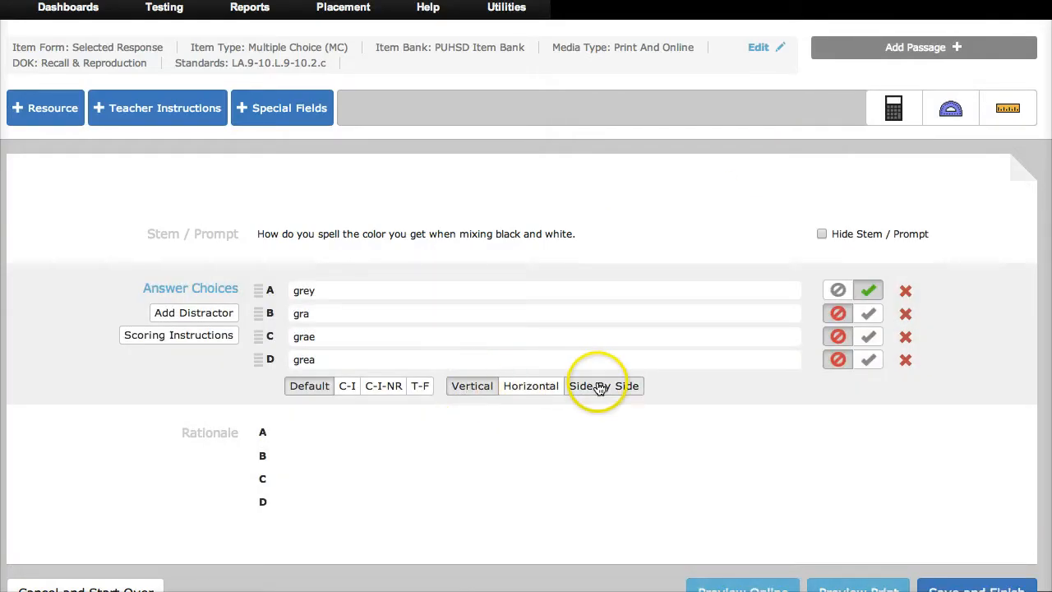
pyautogui.click(598, 386)
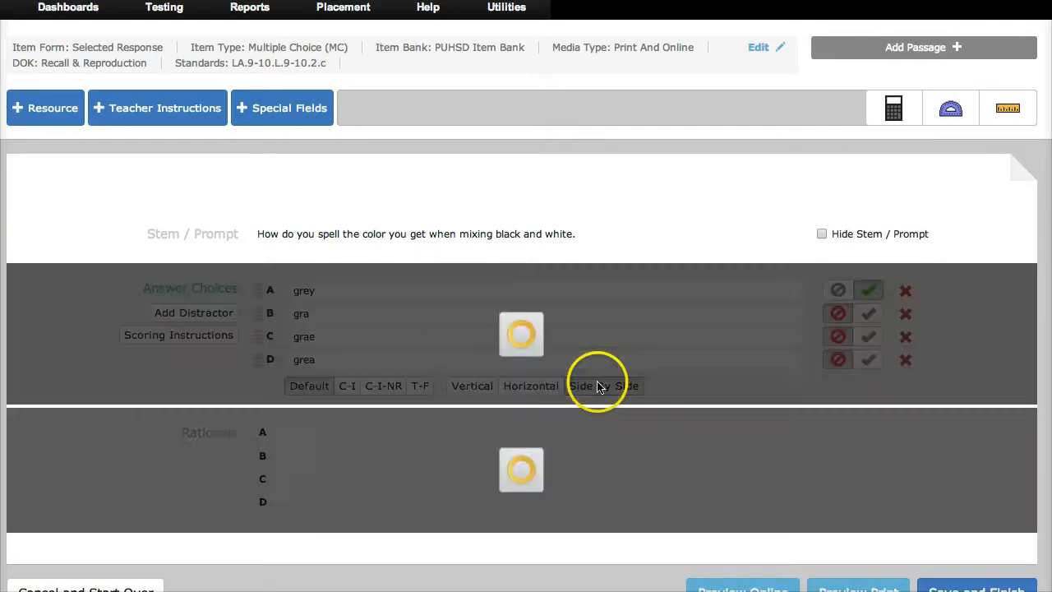
pyautogui.scroll(-1, 793, 549)
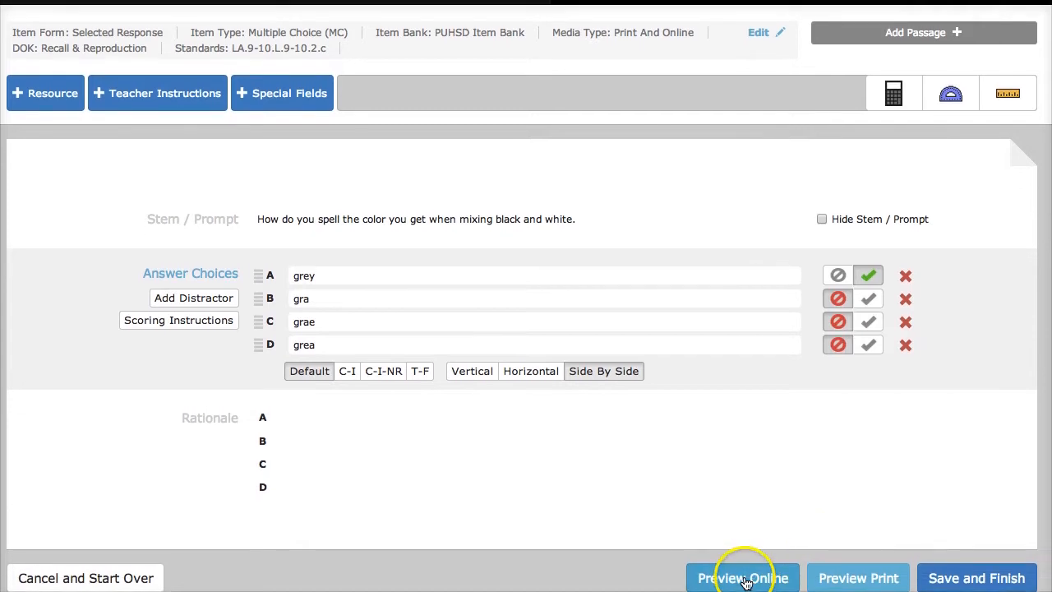
pyautogui.click(743, 578)
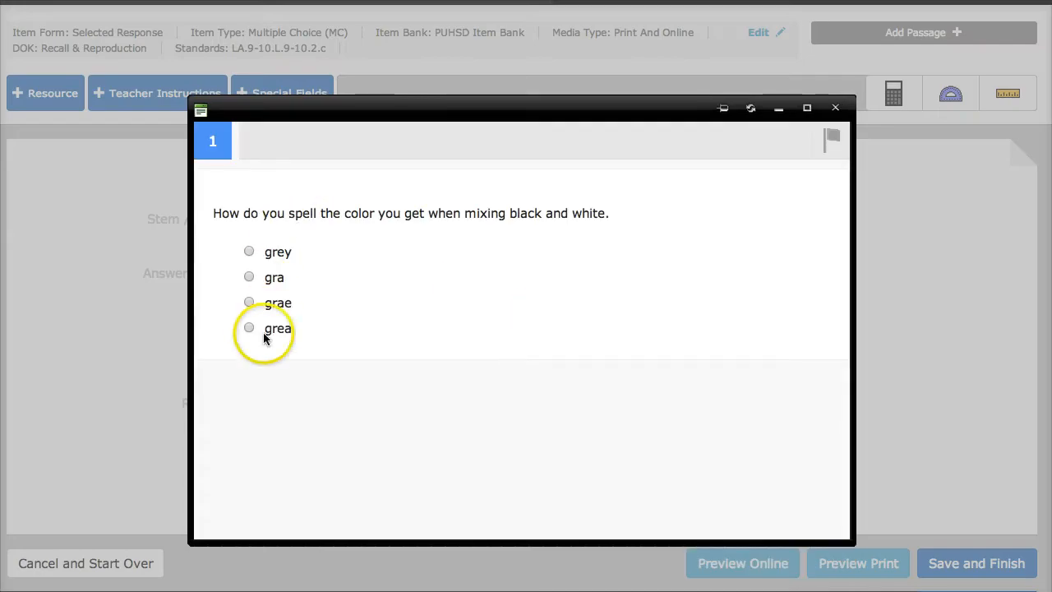
pyautogui.click(836, 108)
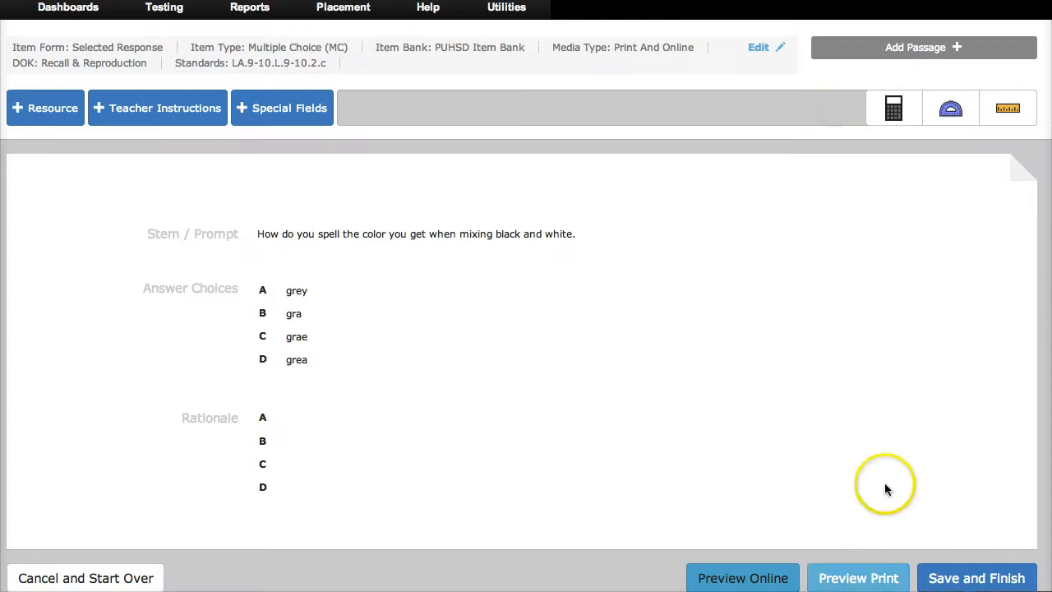
pyautogui.click(846, 578)
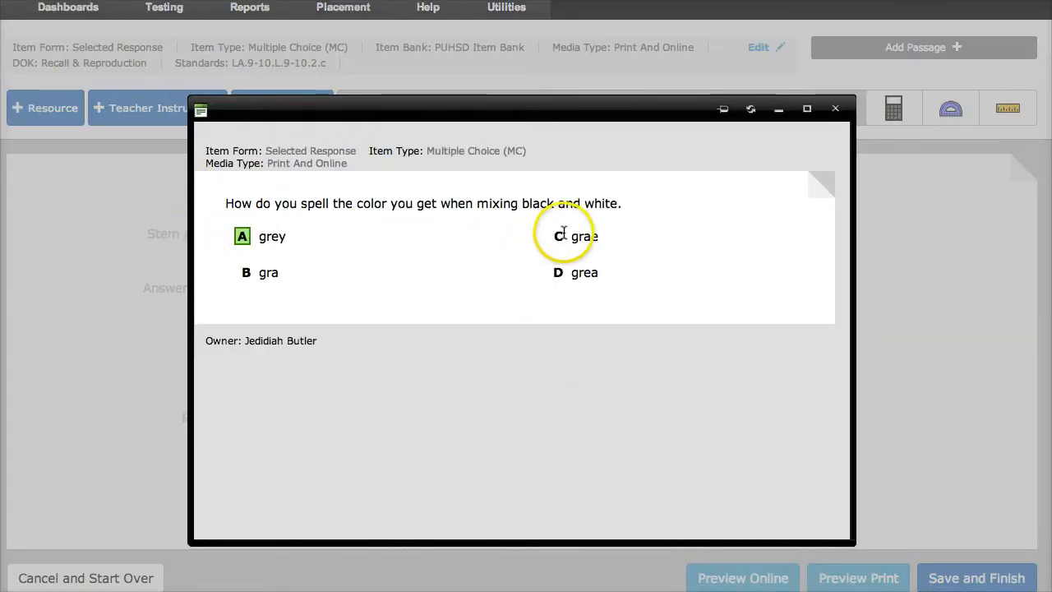
pyautogui.click(839, 109)
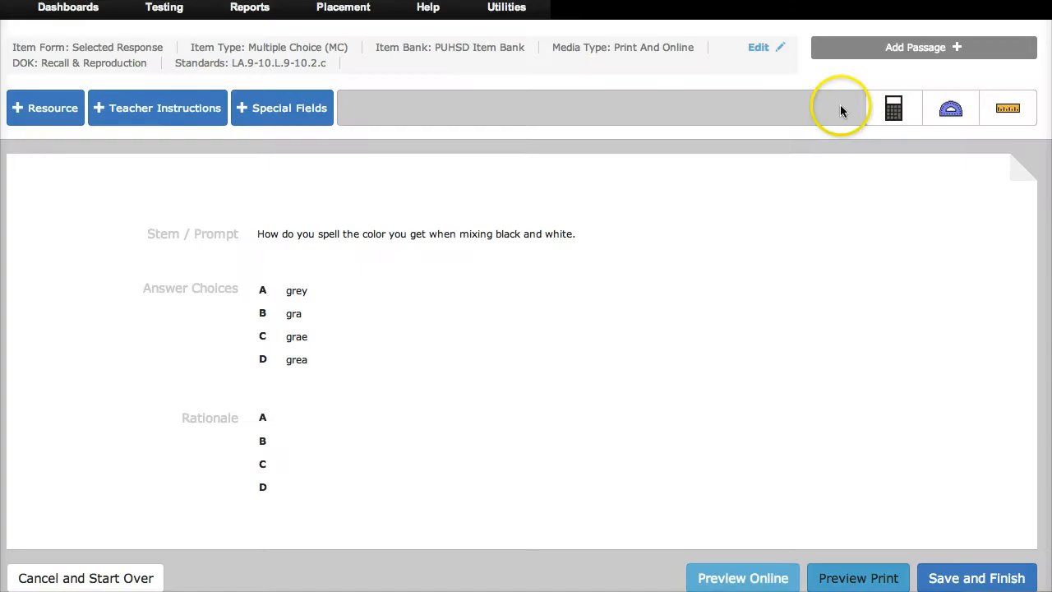
# Set the answer choices layout to Horizontal and check it in the print preview.
pyautogui.click(383, 336)
pyautogui.click(518, 386)
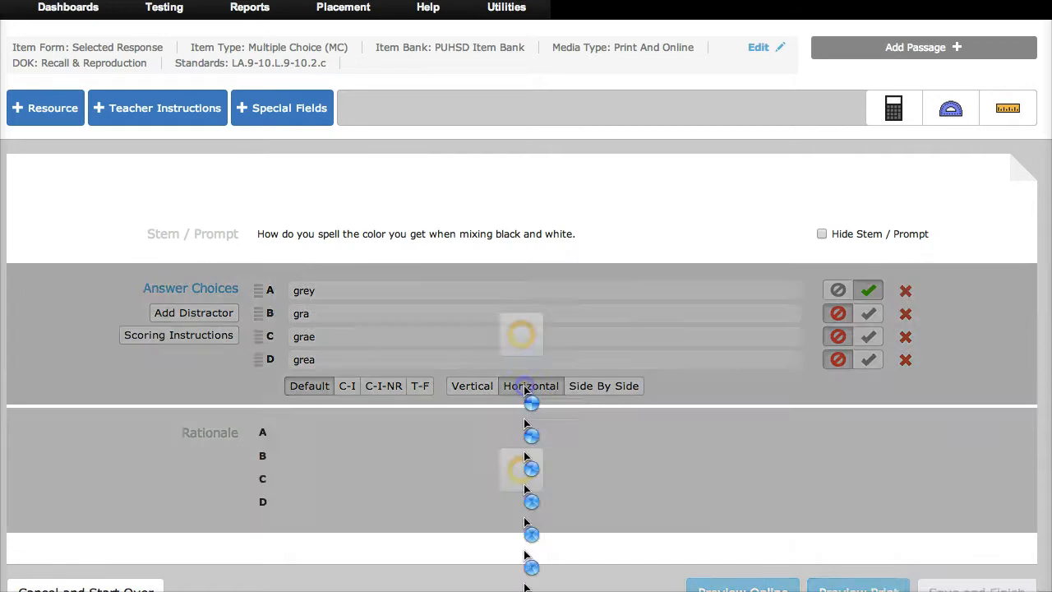
pyautogui.click(847, 588)
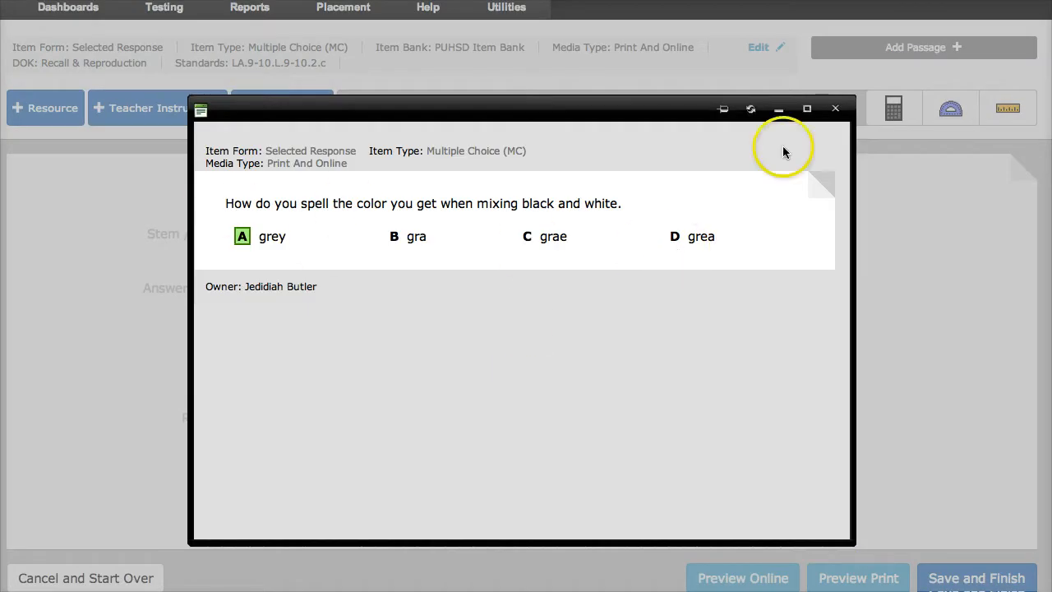
pyautogui.click(835, 109)
# Save and finish the new Selected Response item with its rationales left empty.
pyautogui.click(337, 345)
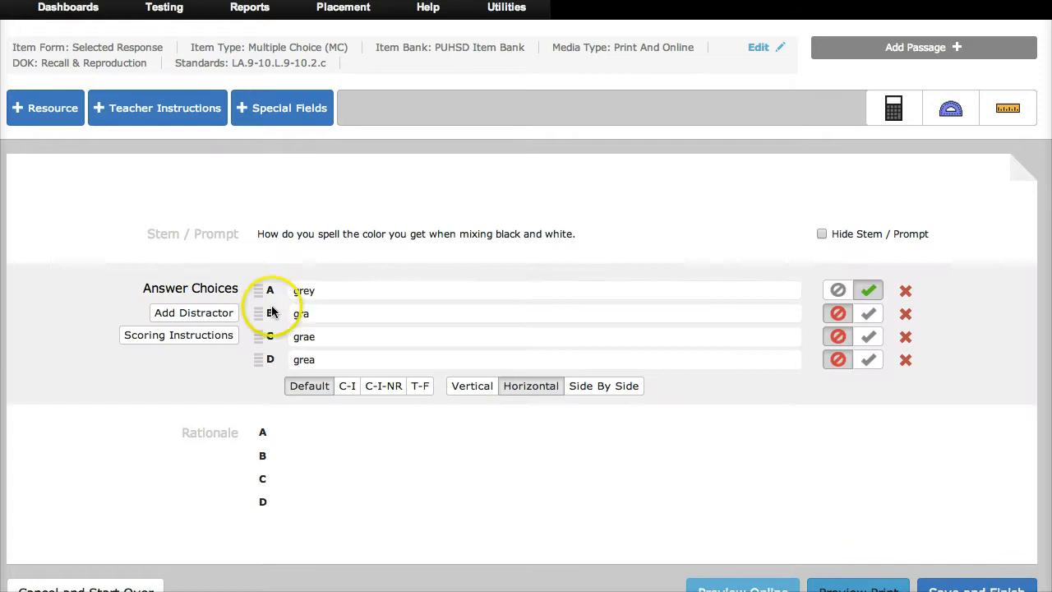
pyautogui.scroll(-1, 693, 413)
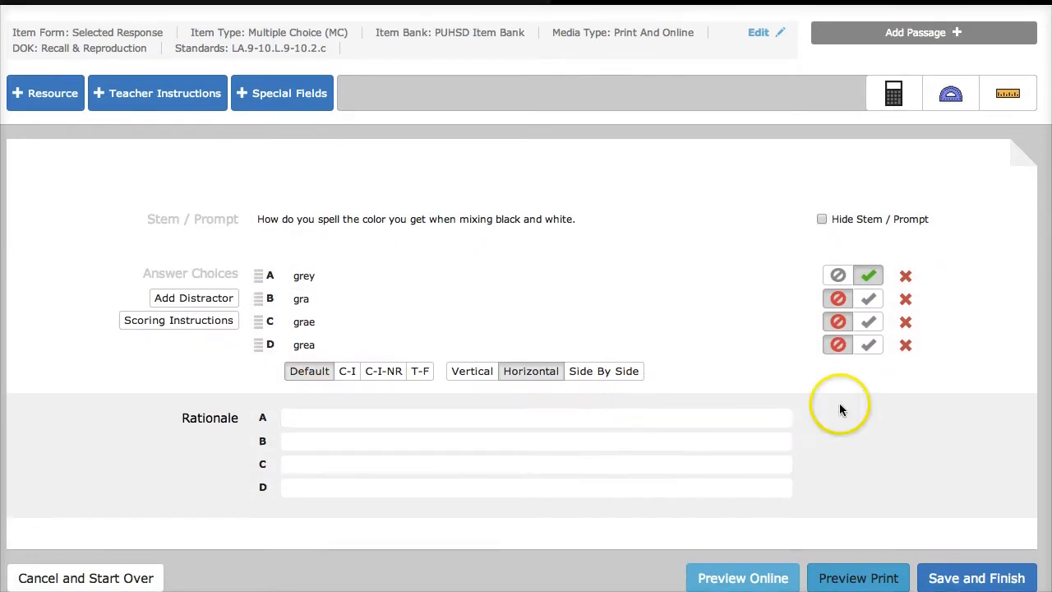
pyautogui.click(943, 580)
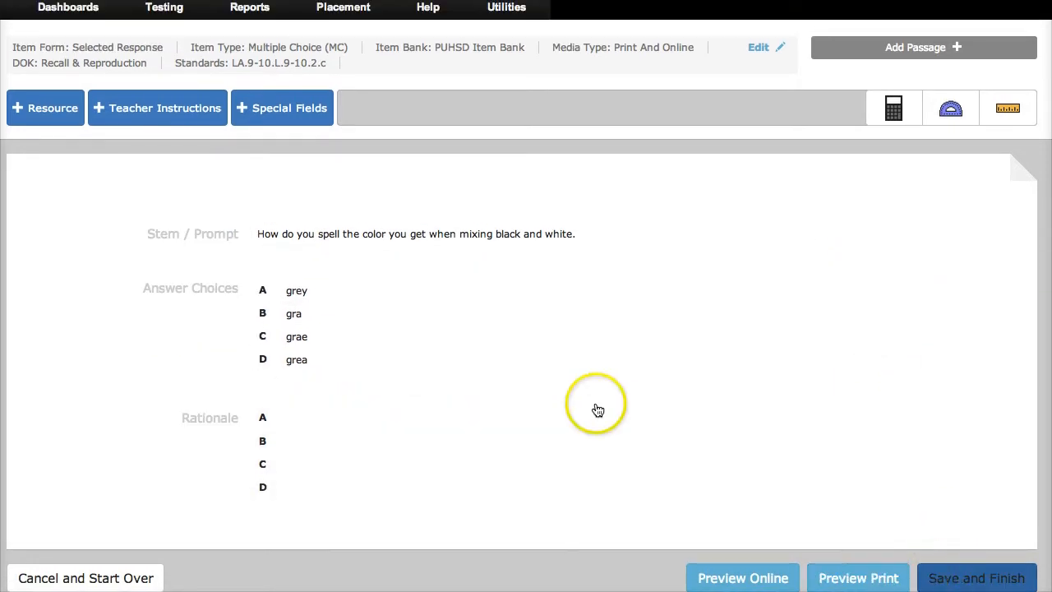